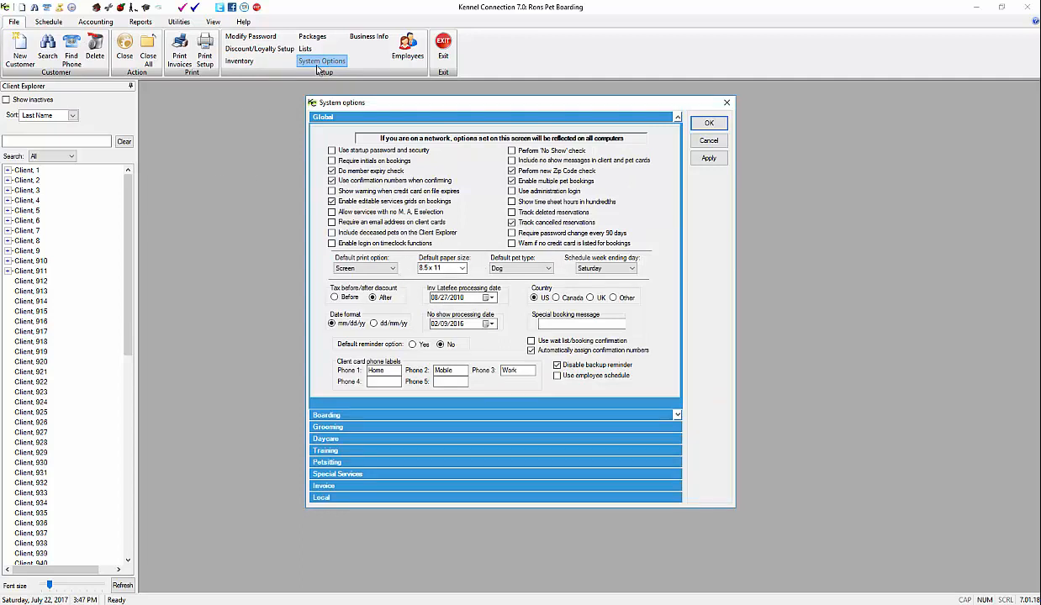
# - Enable tips in the Invoice section of the system options and save the settings
pyautogui.click(338, 488)
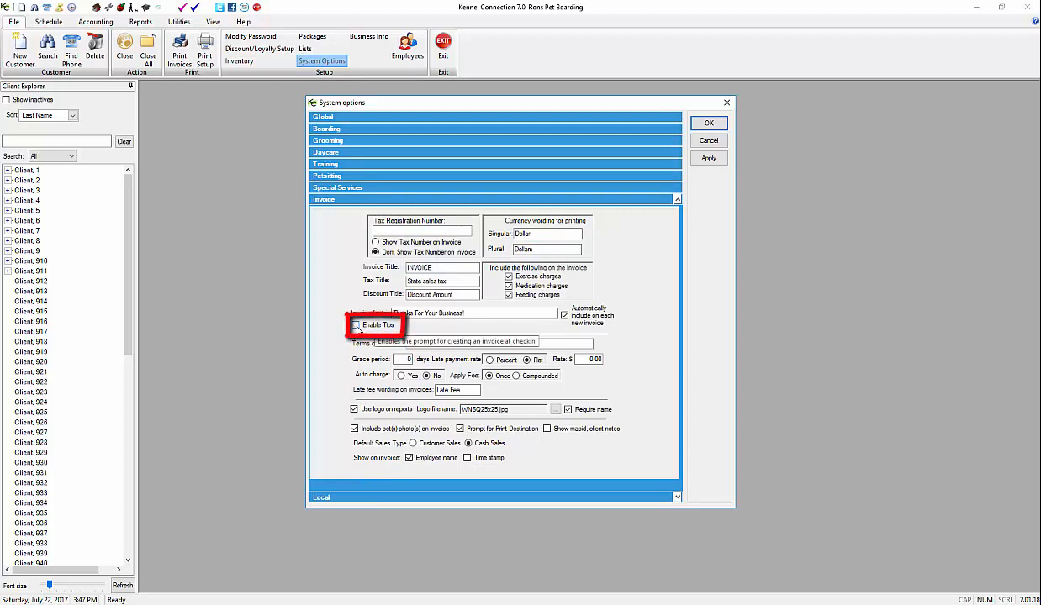
pyautogui.click(355, 325)
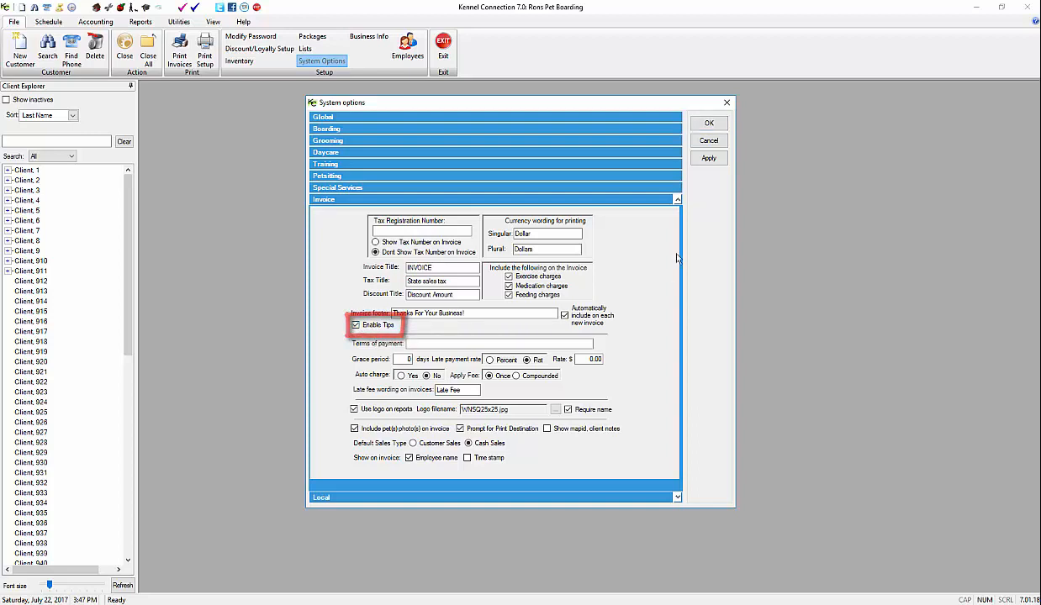
pyautogui.click(709, 123)
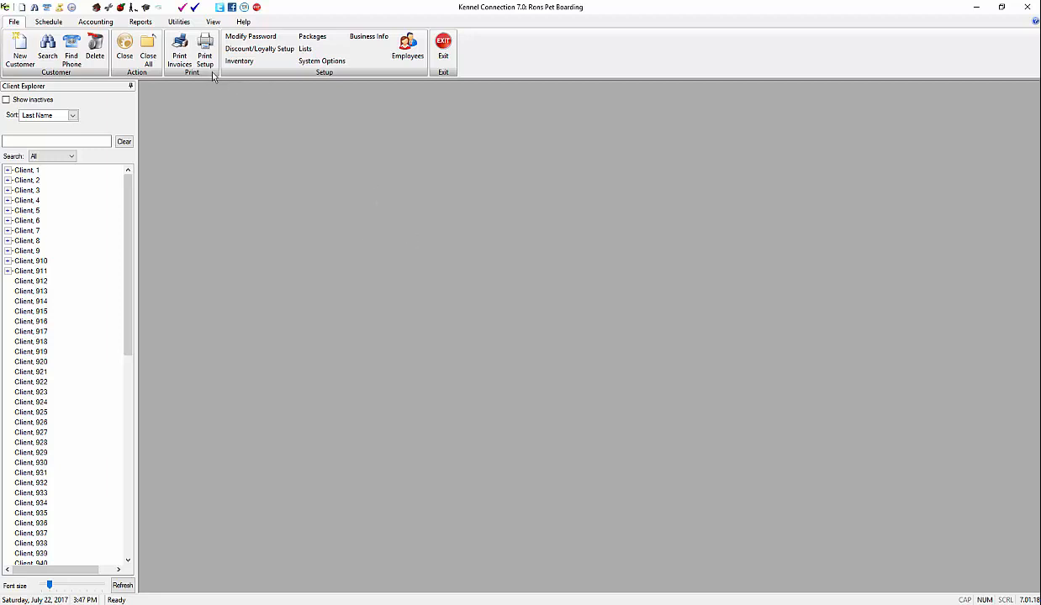
# - Create a new cash sale invoice with one A-Item and assign the Admin employee to it
pyautogui.click(95, 22)
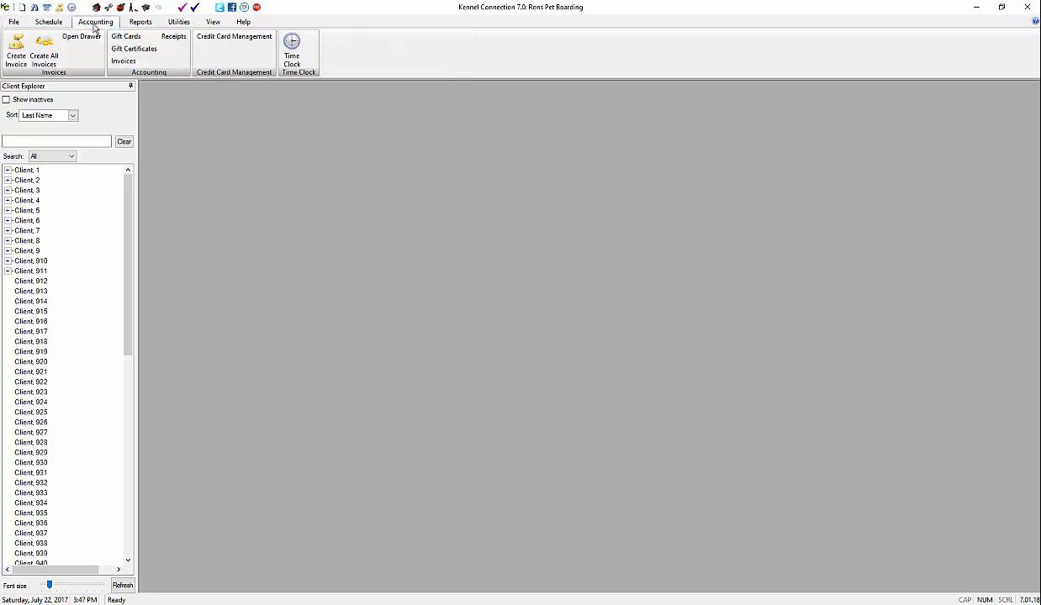
pyautogui.click(124, 61)
pyautogui.click(413, 356)
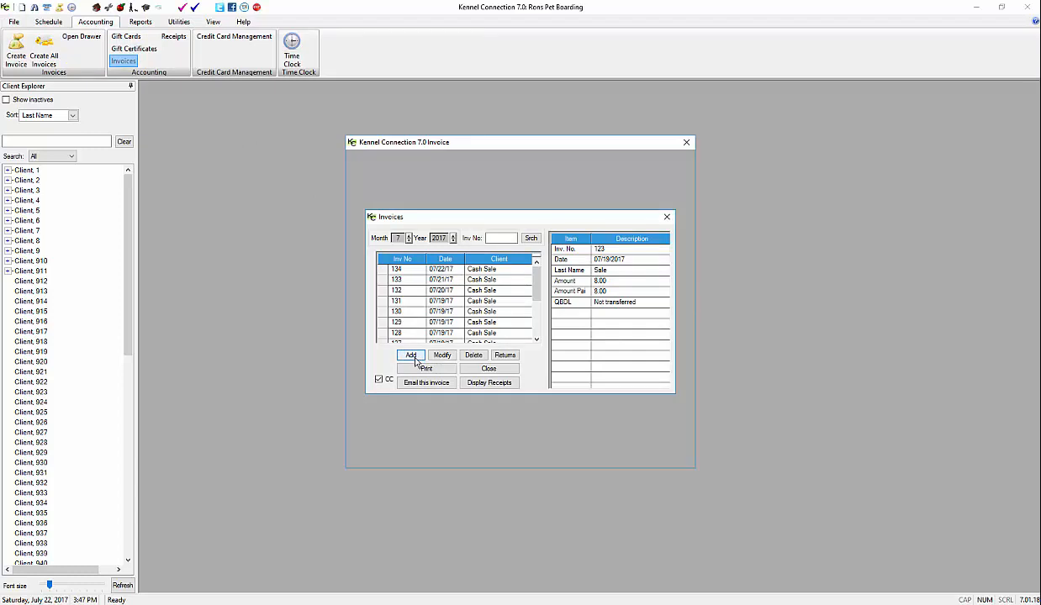
pyautogui.click(445, 274)
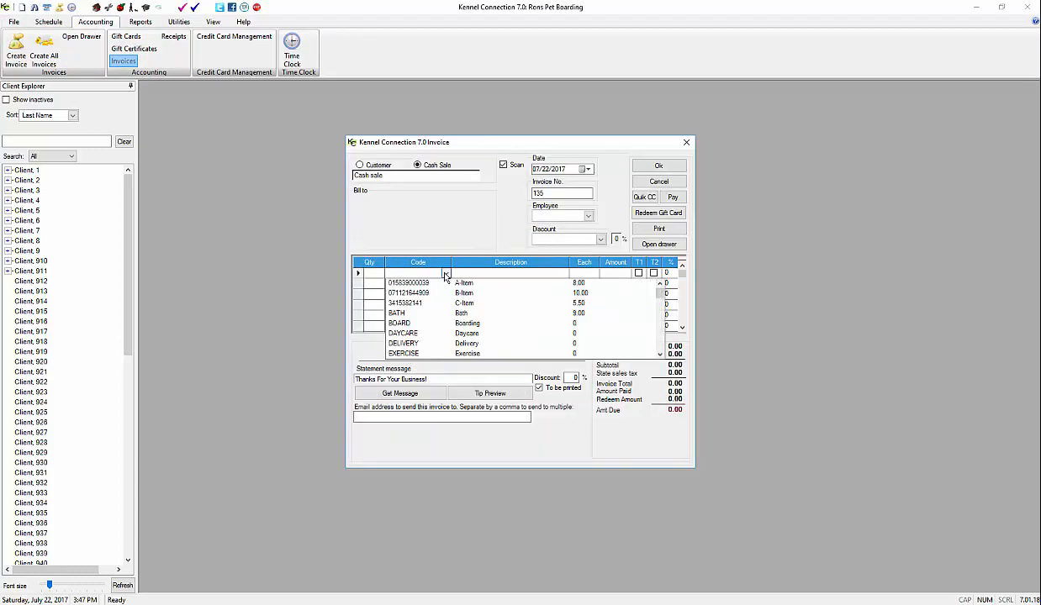
pyautogui.click(413, 282)
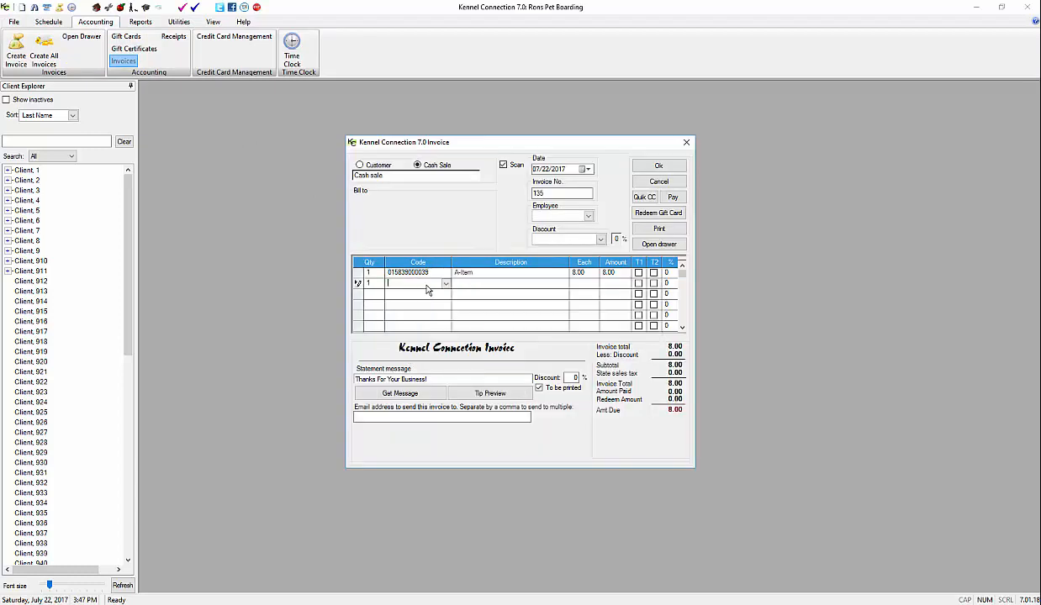
pyautogui.click(569, 213)
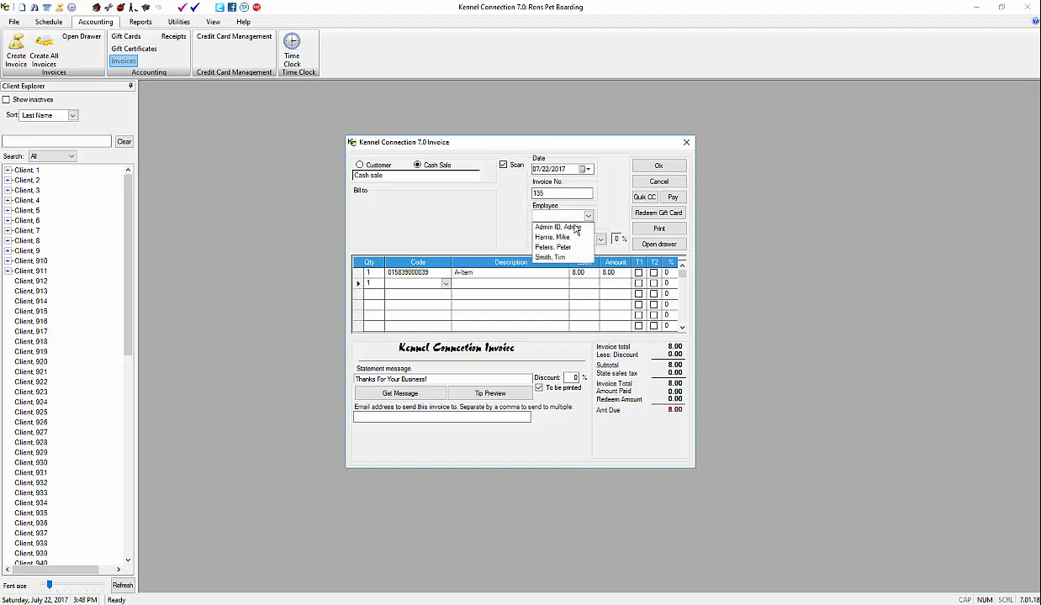
pyautogui.click(561, 226)
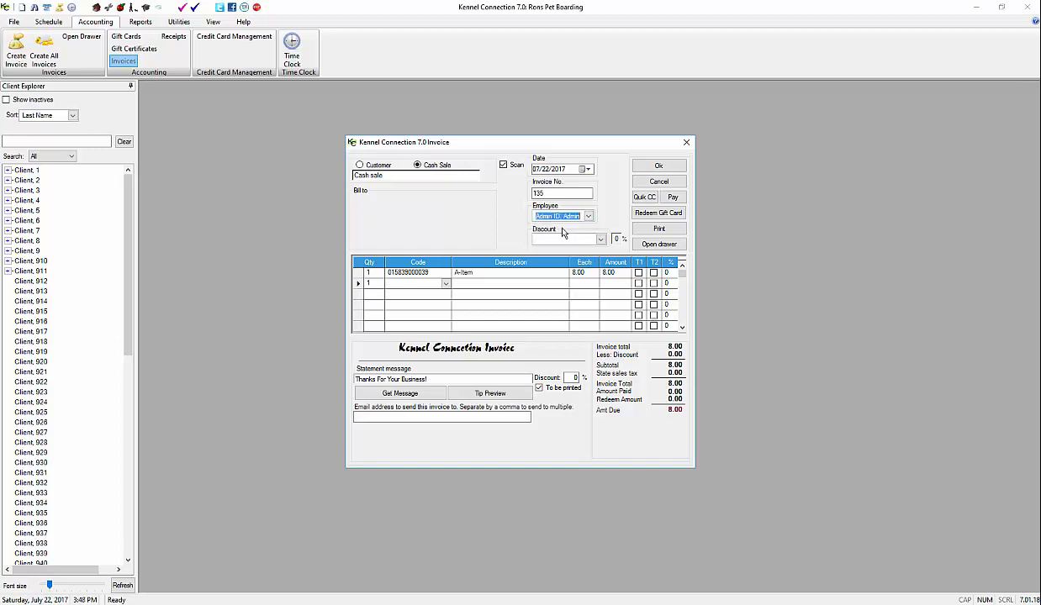
# - Start a payment for the full invoice amount, using Amex as payment method and selecting the employee receiving the tip
pyautogui.click(674, 199)
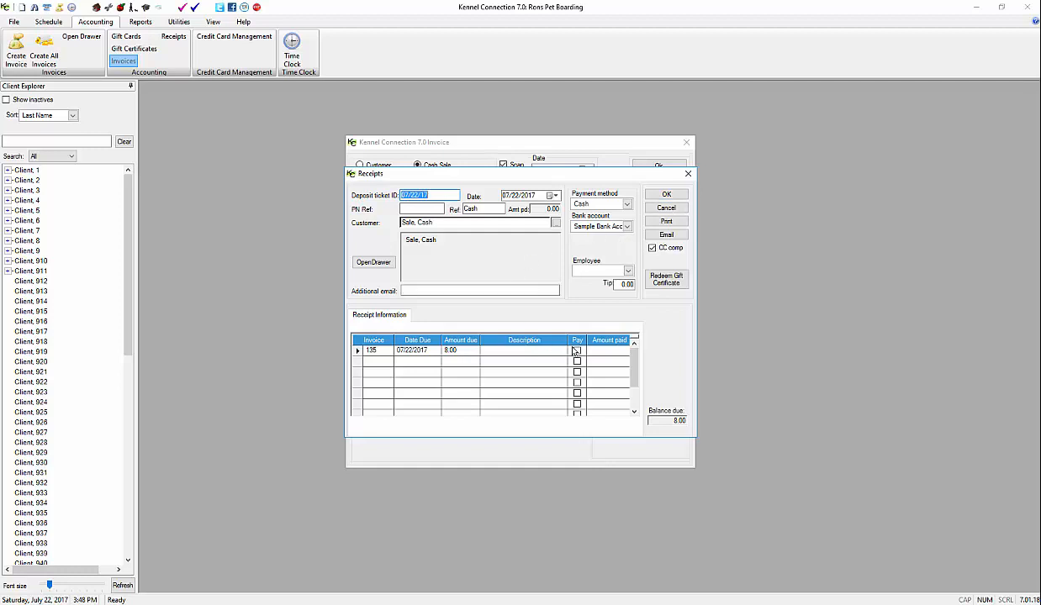
pyautogui.click(577, 349)
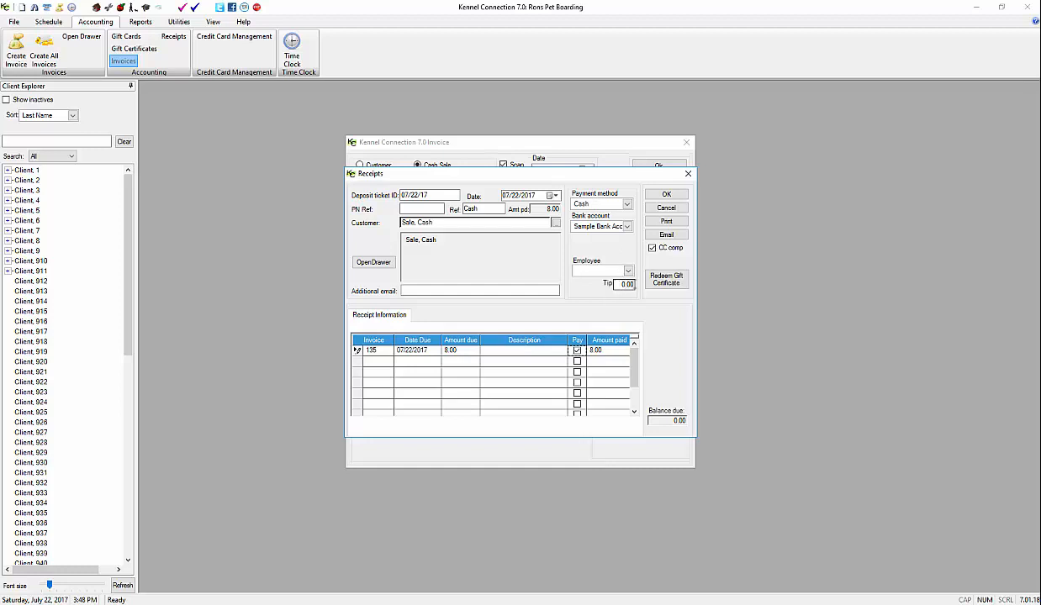
pyautogui.click(628, 207)
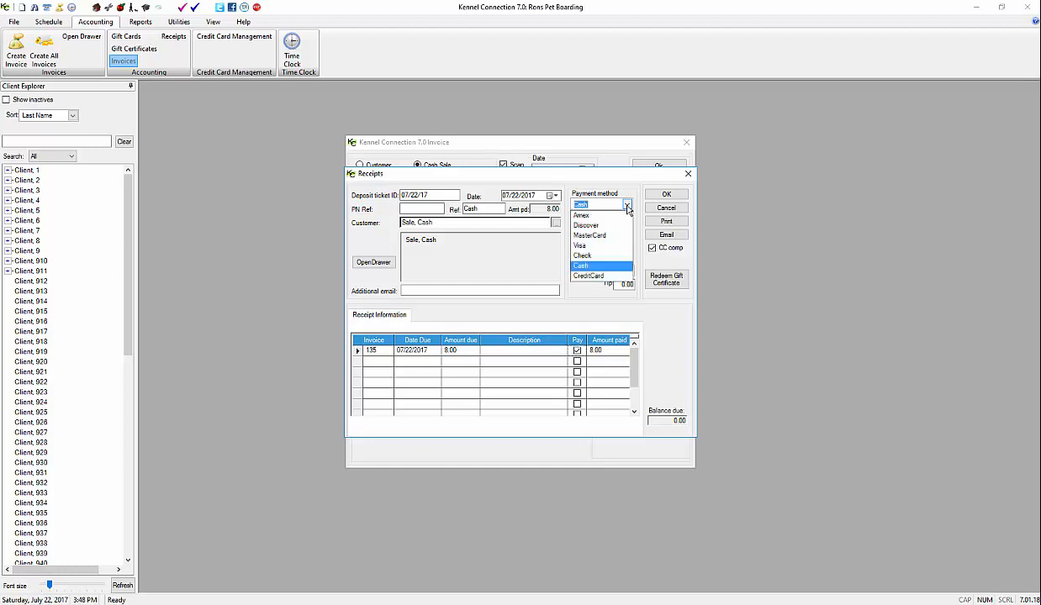
pyautogui.click(583, 216)
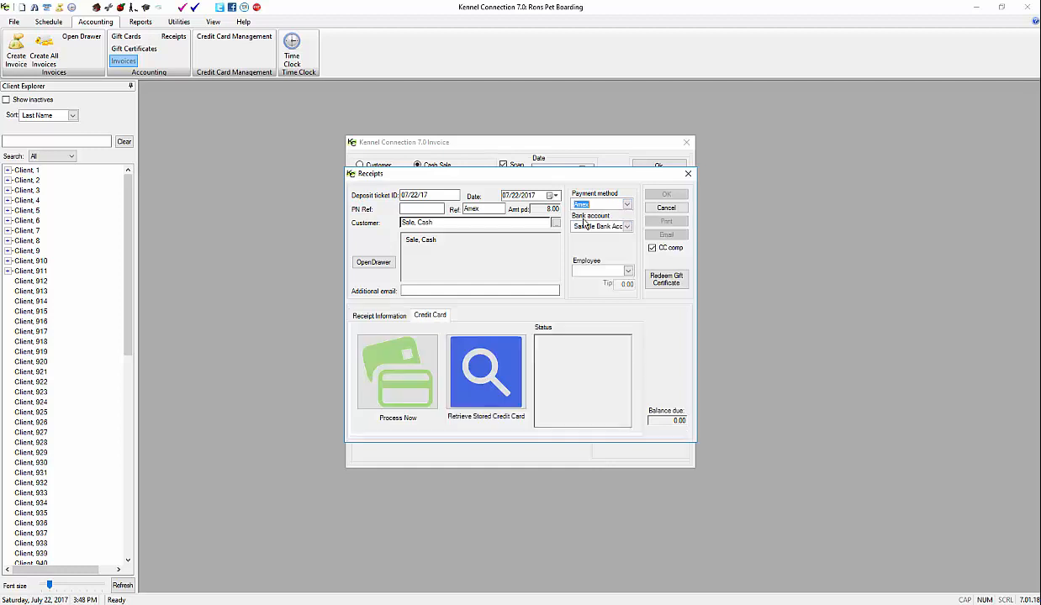
pyautogui.click(628, 273)
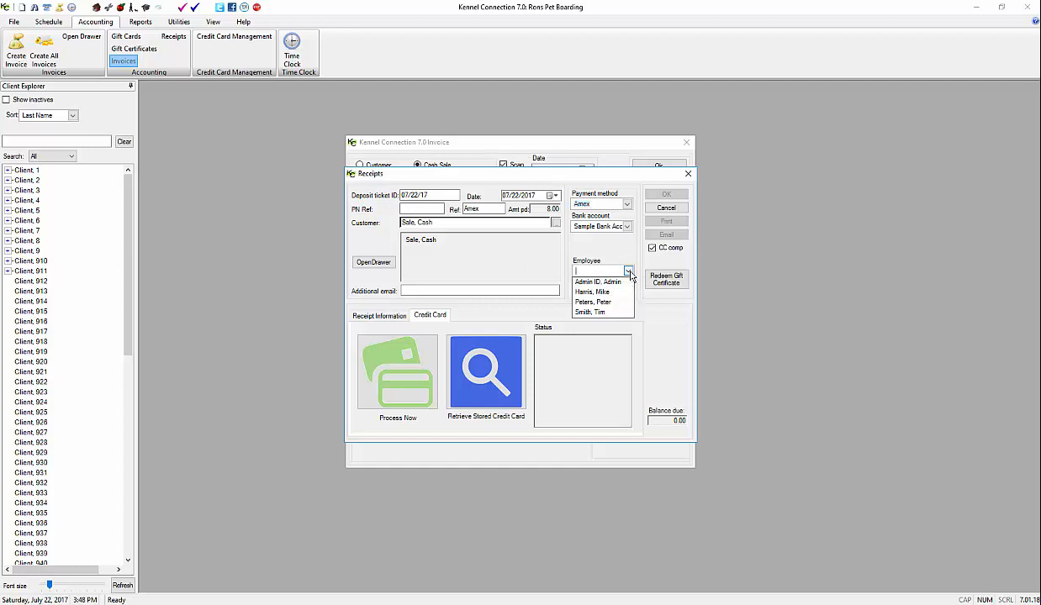
pyautogui.click(594, 292)
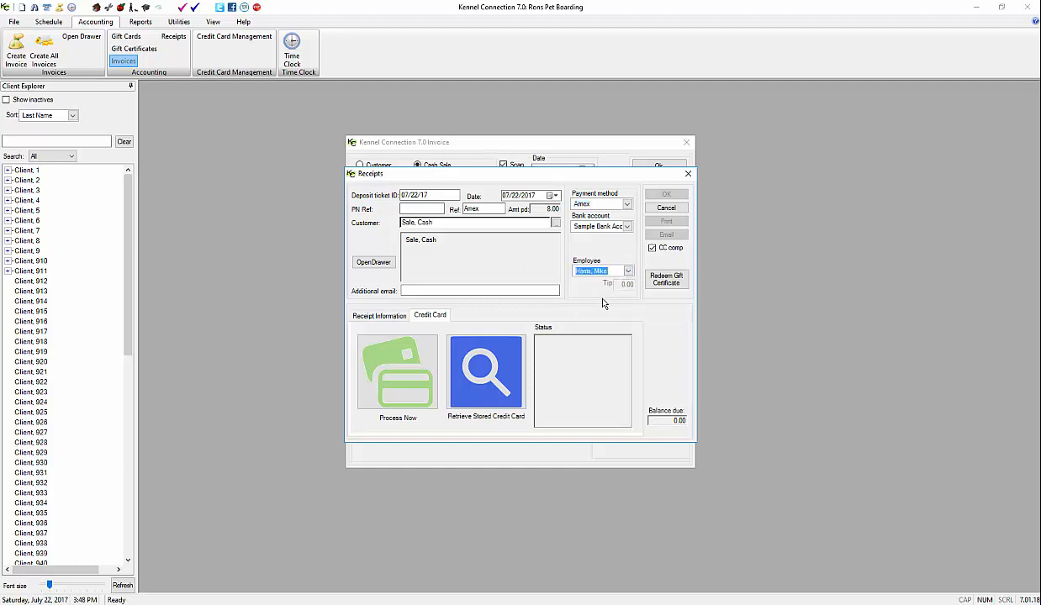
# - Process the Amex sale with the credit card number and expiration date, and output the payment receipt to screen
pyautogui.click(400, 381)
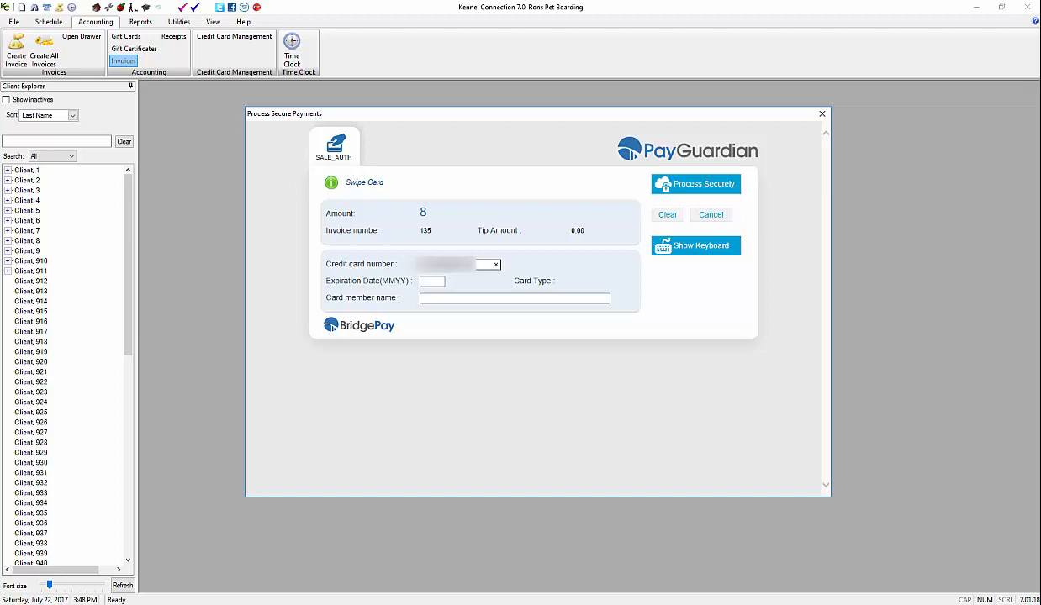
pyautogui.press('Tab')
pyautogui.write('07')
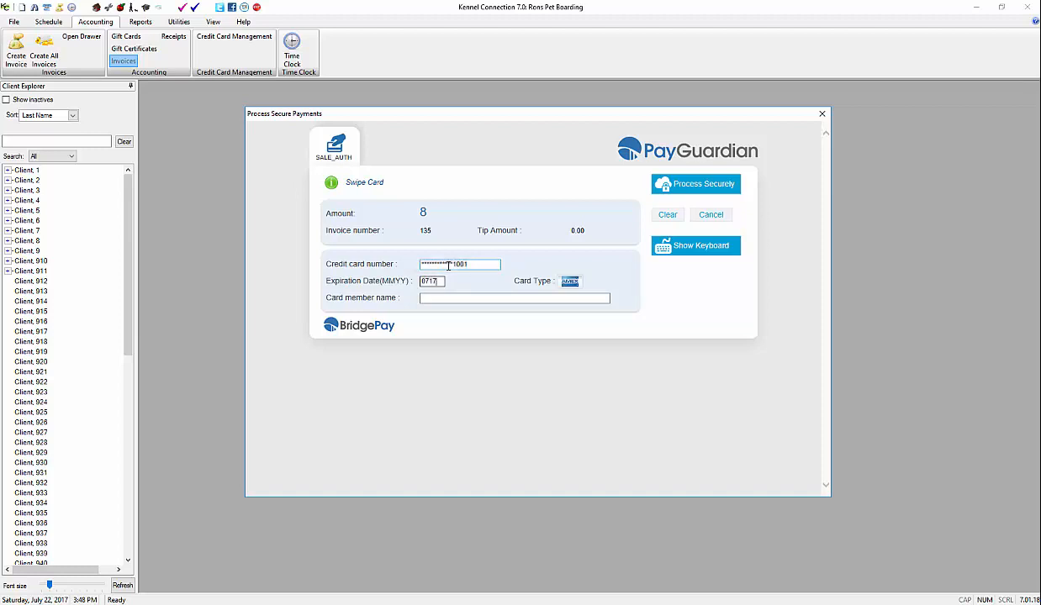
pyautogui.click(694, 184)
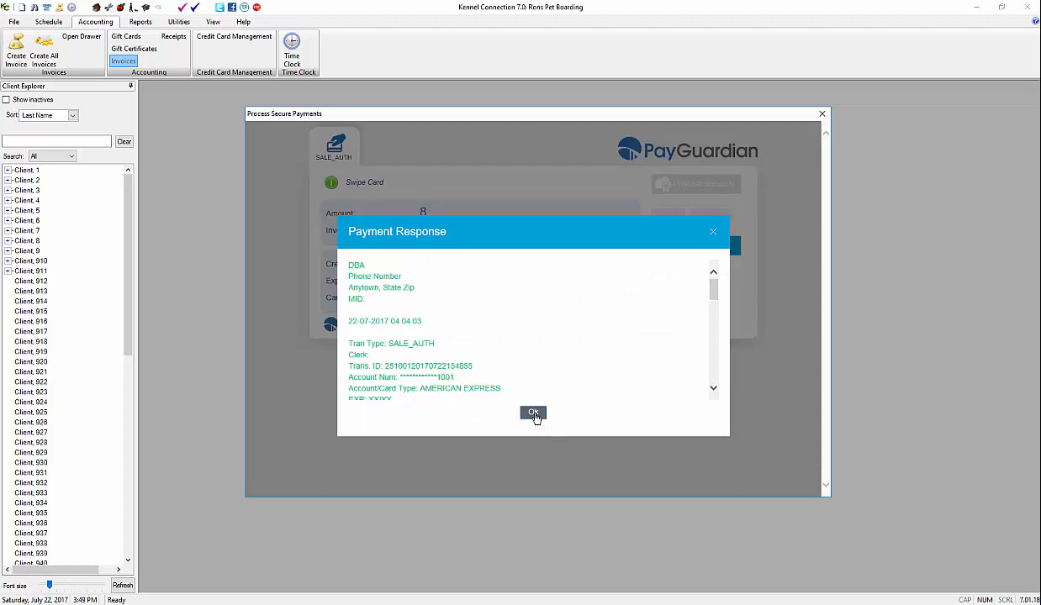
pyautogui.click(534, 414)
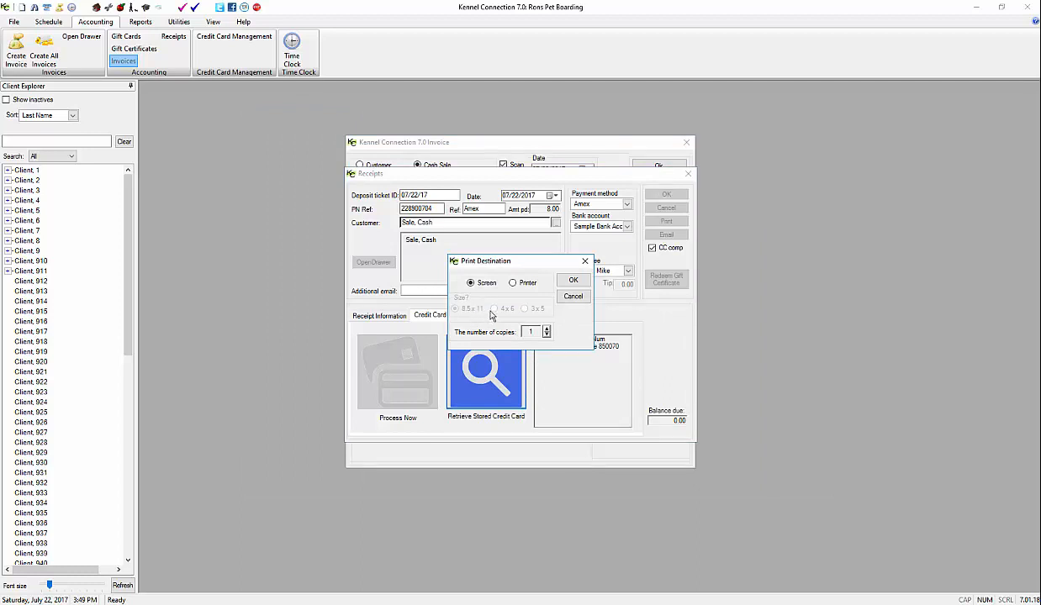
pyautogui.click(571, 282)
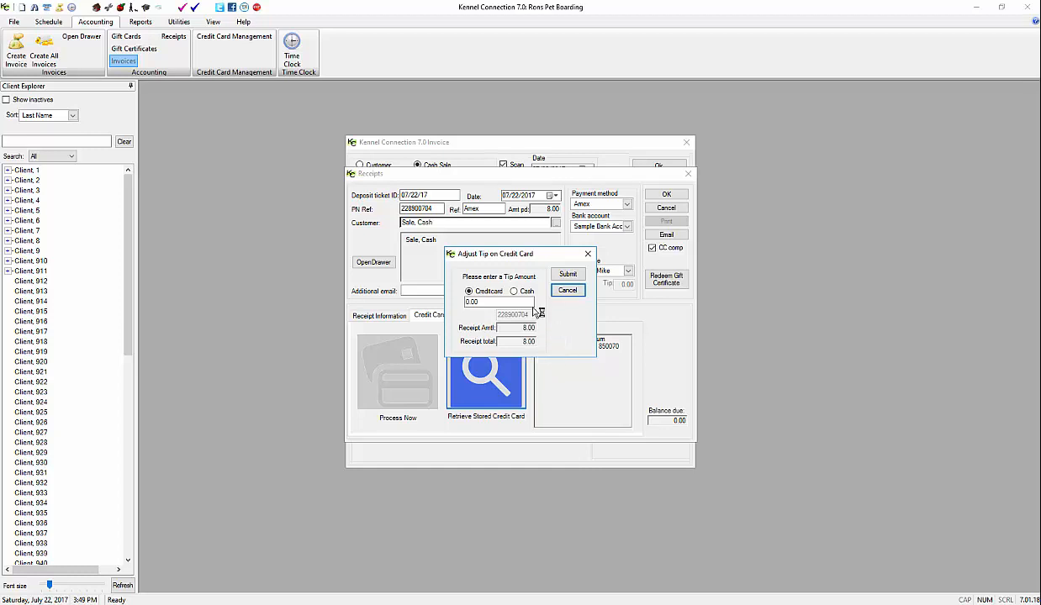
# - Add a 5.00 credit card tip to the payment and process the capture securely
pyautogui.moveTo(493, 251); pyautogui.dragTo(494, 245)
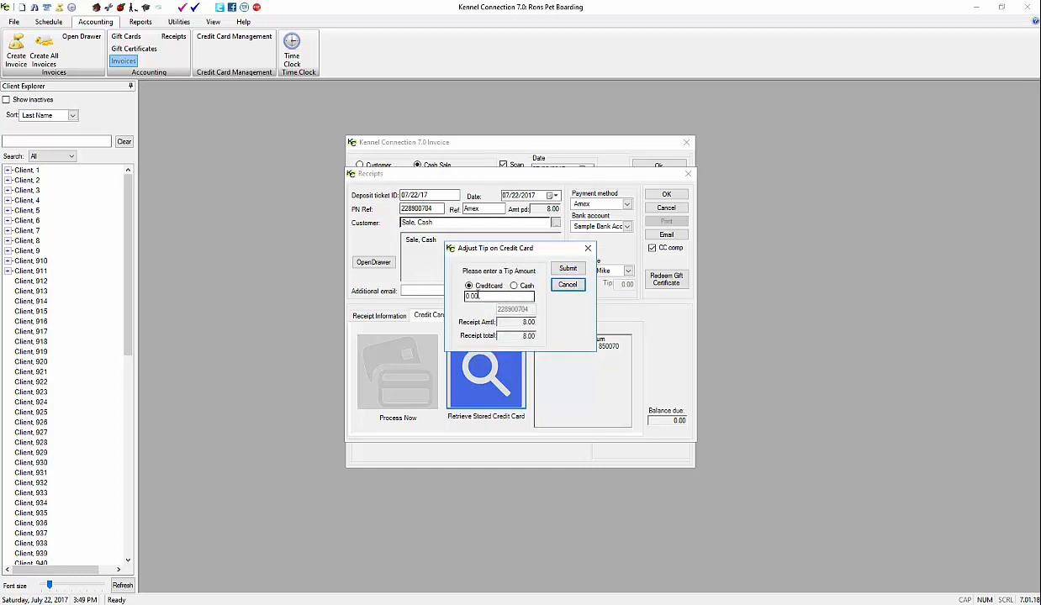
pyautogui.click(488, 297)
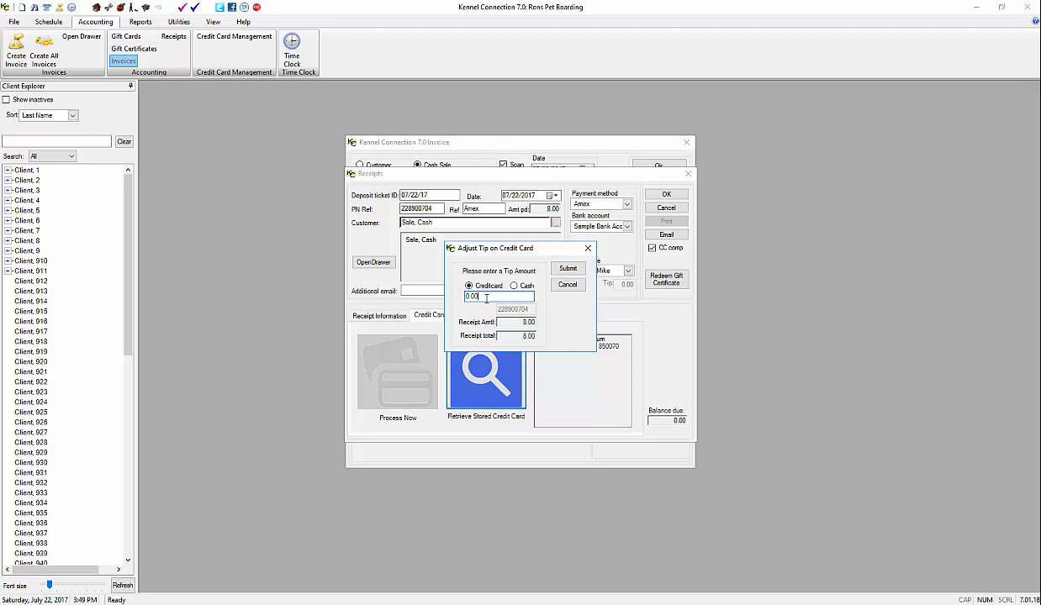
pyautogui.moveTo(482, 296); pyautogui.dragTo(393, 296)
pyautogui.write('5.00')
pyautogui.click(568, 271)
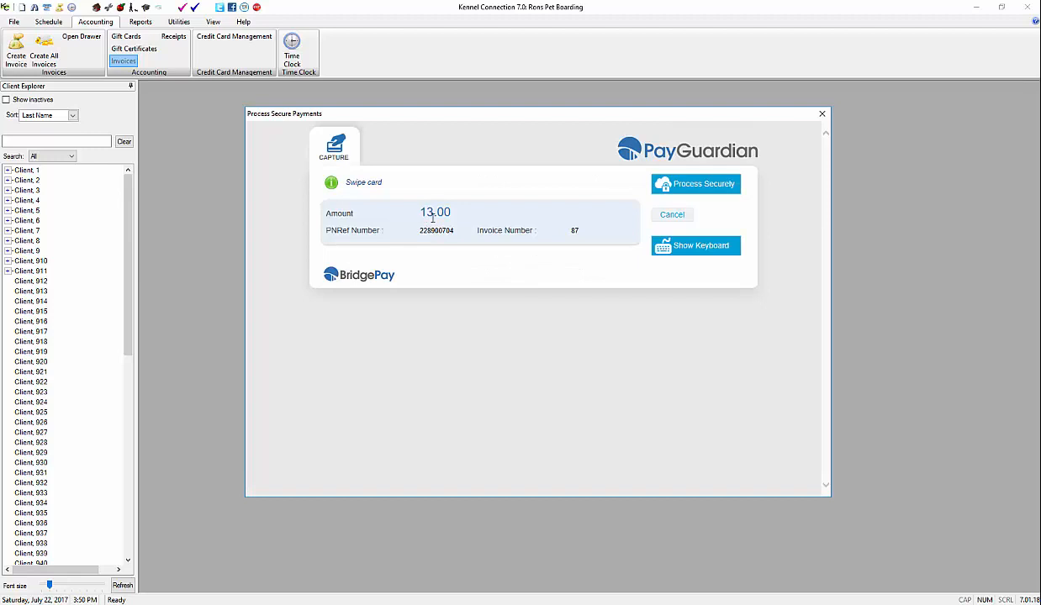
pyautogui.click(678, 185)
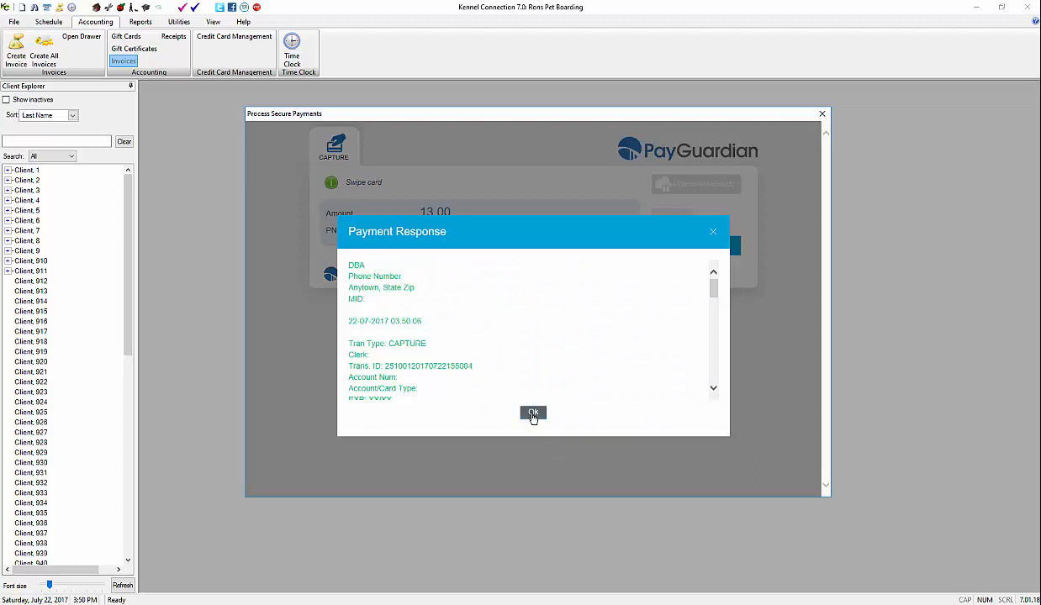
pyautogui.click(533, 413)
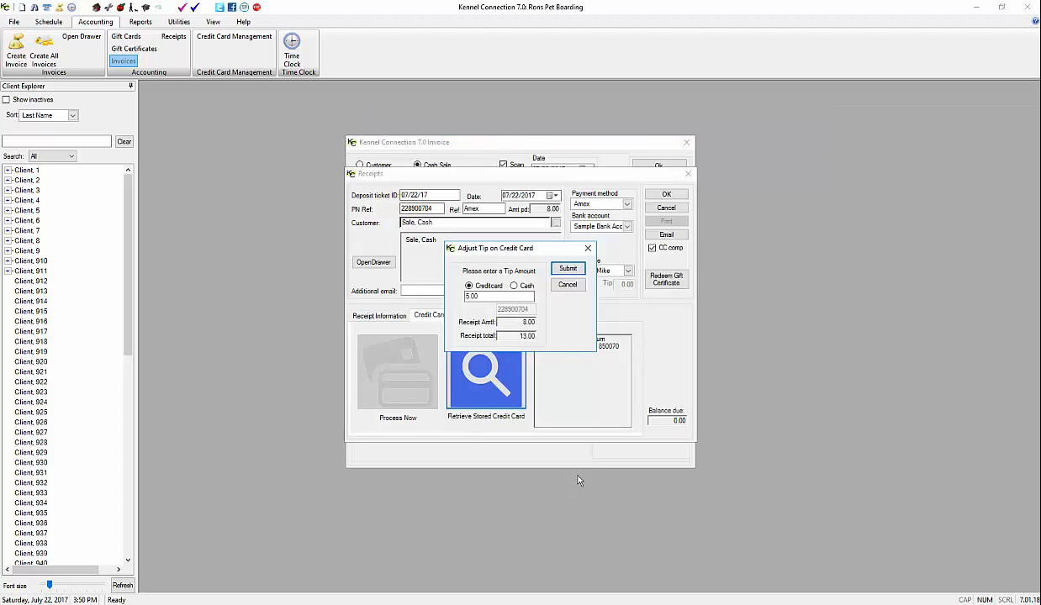
pyautogui.press('Return')
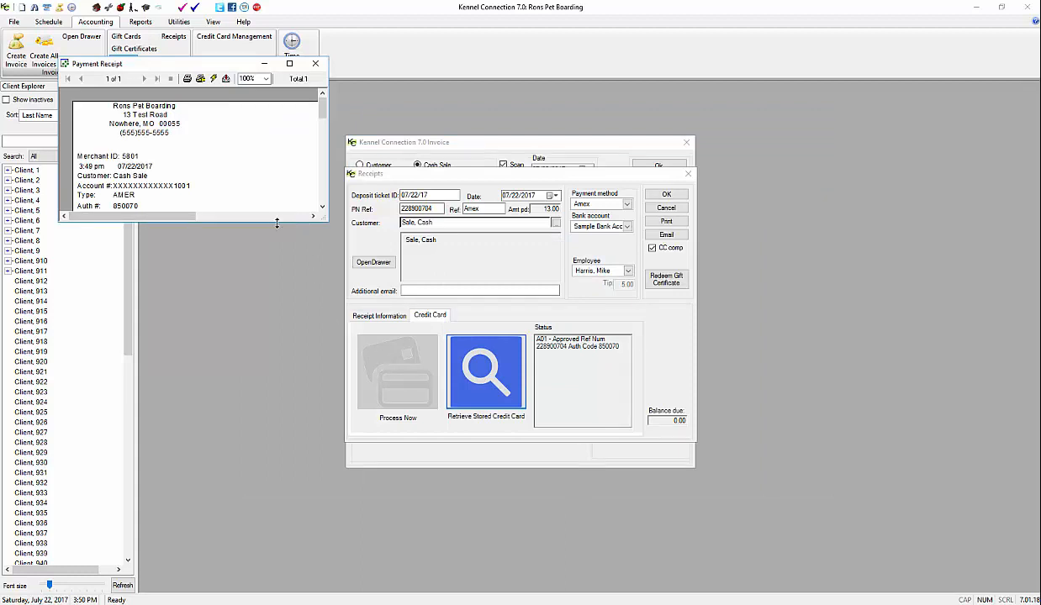
# - Review the full payment receipt, close it, and save both the receipt record and the invoice
pyautogui.moveTo(274, 221); pyautogui.dragTo(264, 444)
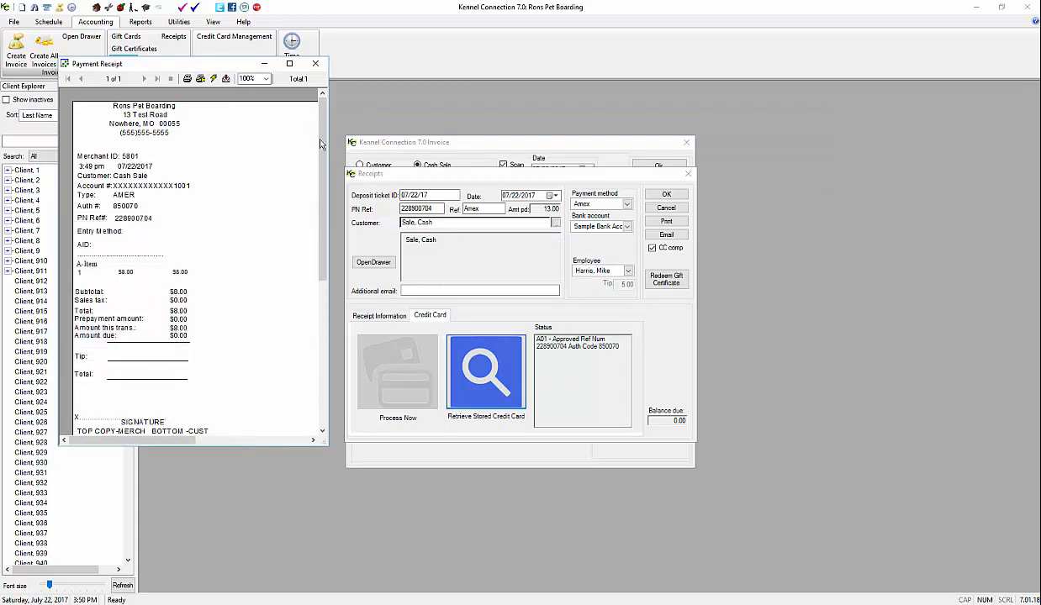
pyautogui.click(315, 63)
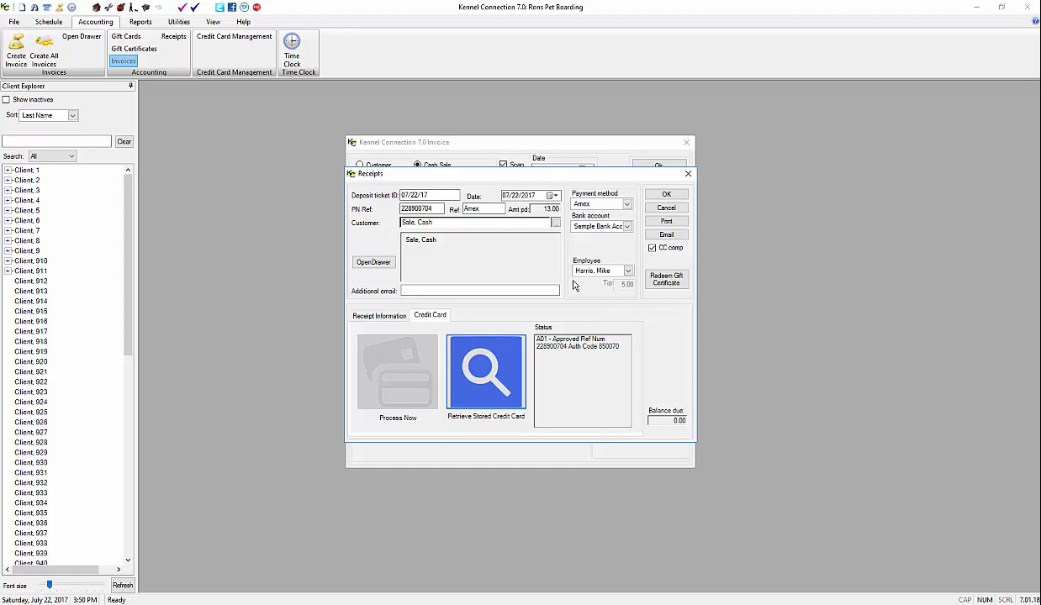
pyautogui.click(667, 195)
pyautogui.click(660, 165)
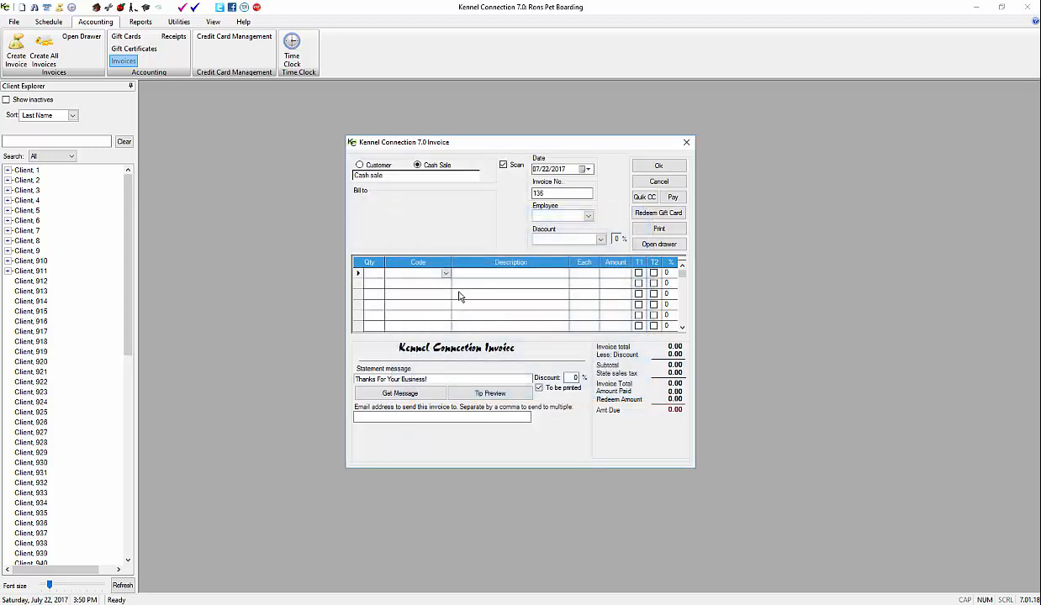
# - Add one B-Item to the new cash sale invoice and assign the Admin employee
pyautogui.click(445, 274)
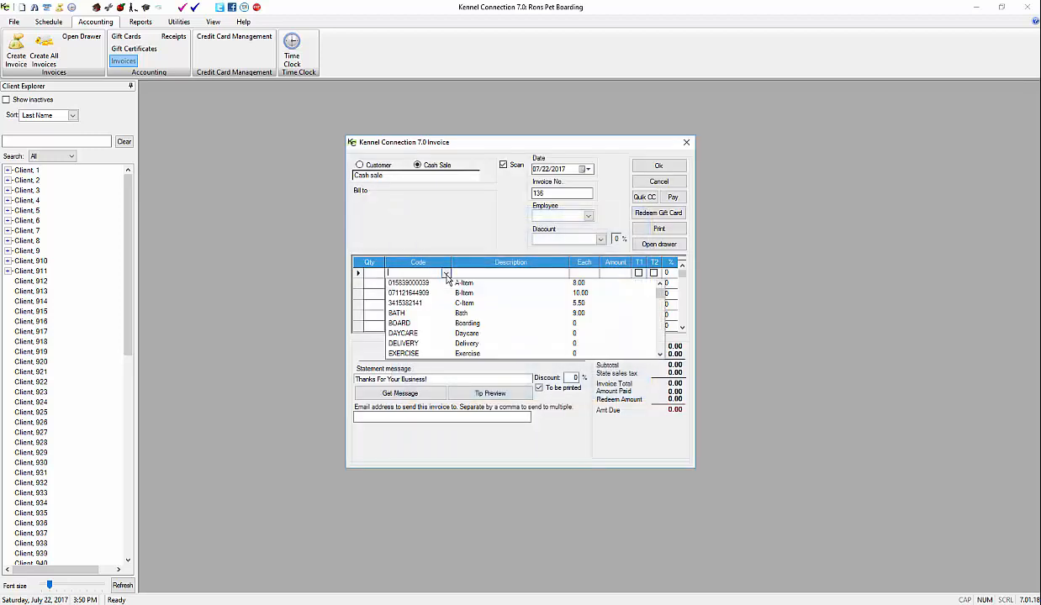
pyautogui.click(429, 293)
pyautogui.click(588, 217)
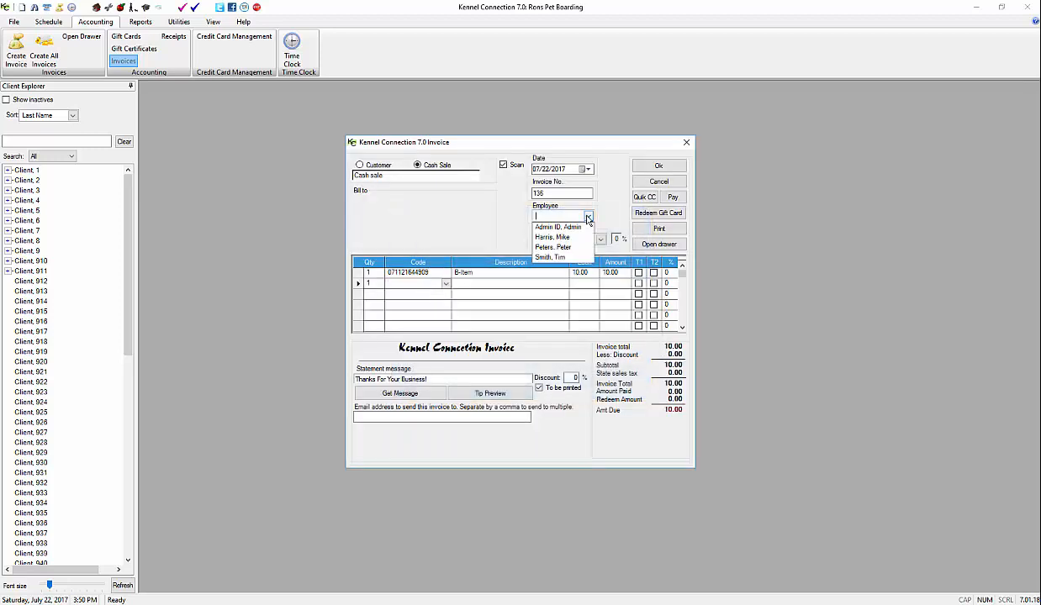
pyautogui.click(558, 227)
# - Start a payment for the full amount of the B-Item invoice with Amex as the payment method
pyautogui.click(670, 197)
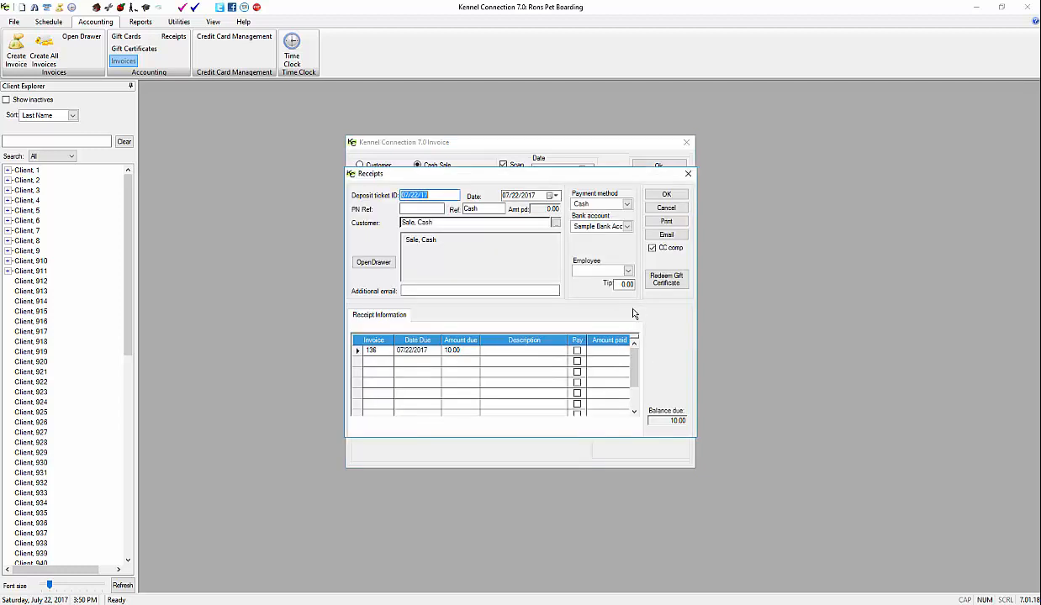
pyautogui.click(572, 349)
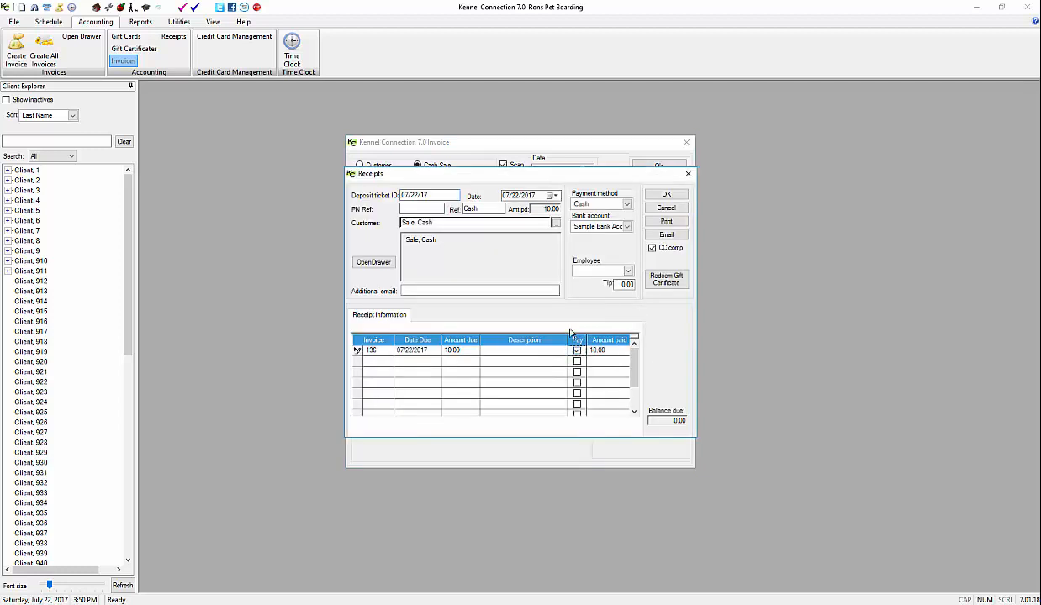
pyautogui.click(626, 205)
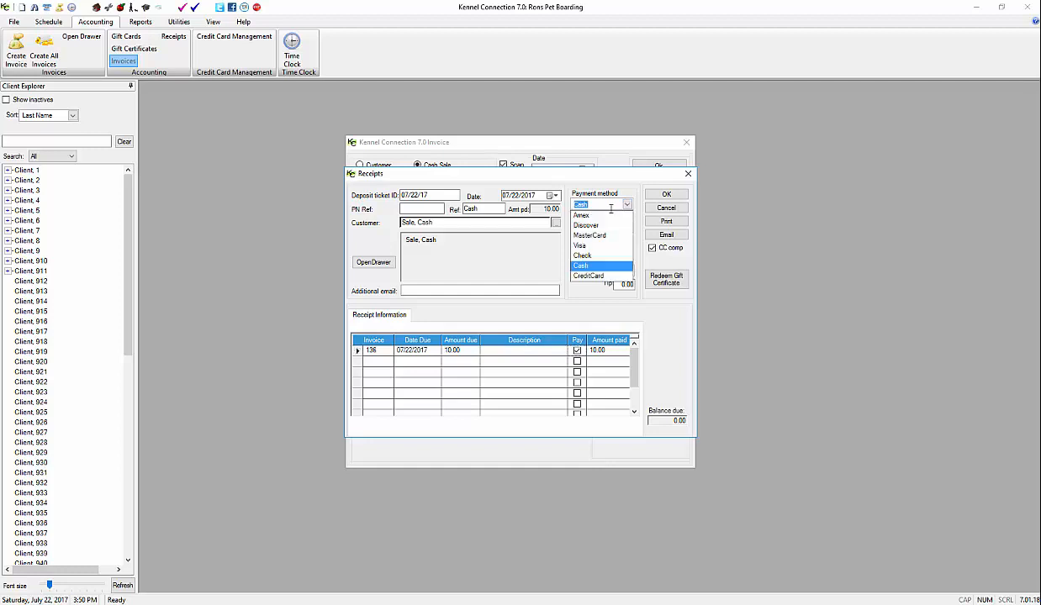
pyautogui.click(595, 220)
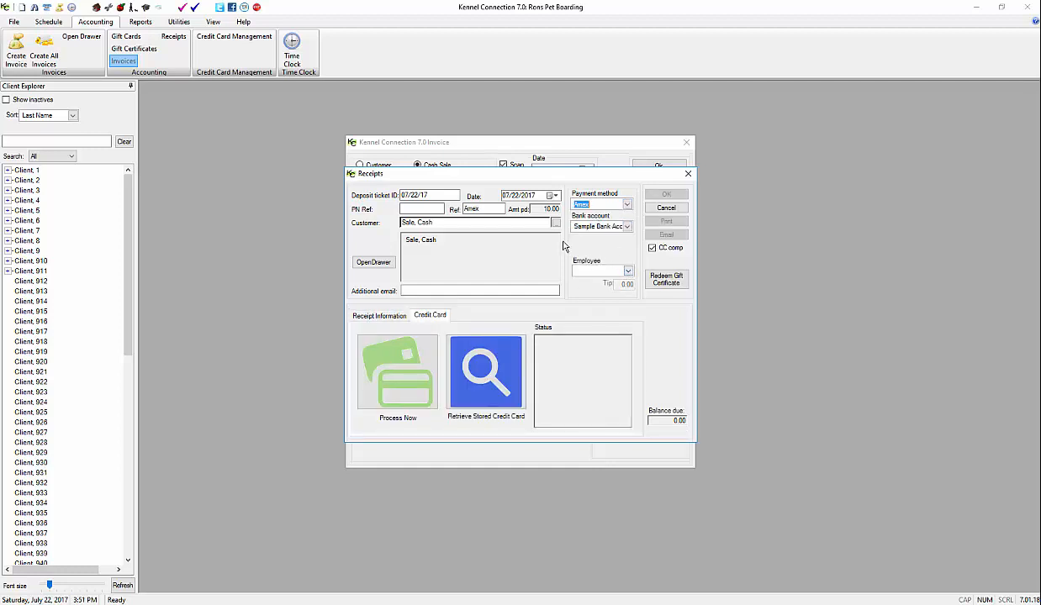
# - Enter the credit card number and expiration date for the B-Item payment and process the sale authorization securely
pyautogui.click(401, 380)
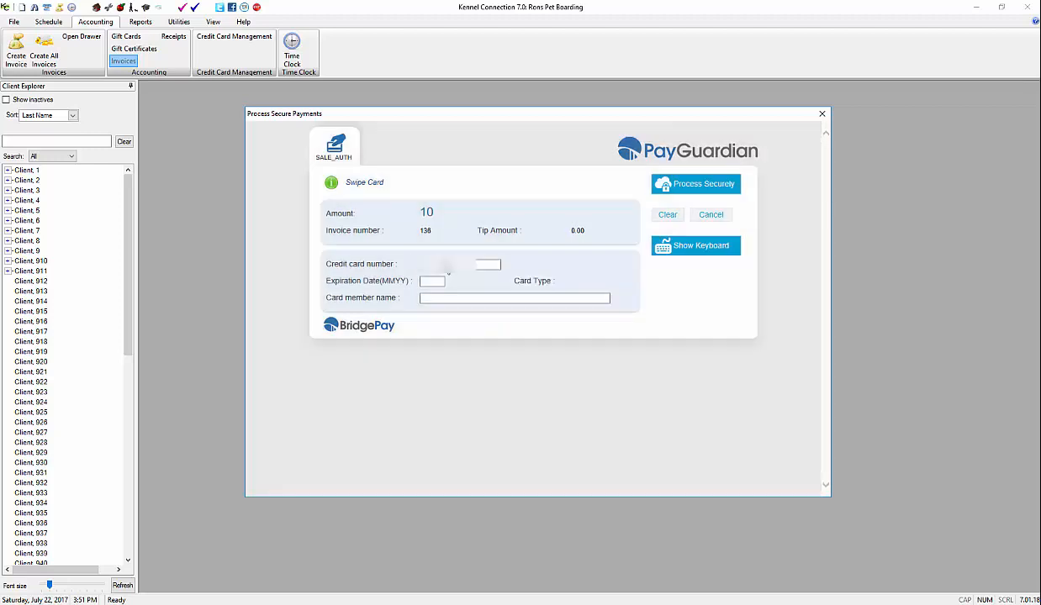
pyautogui.press('Escape')
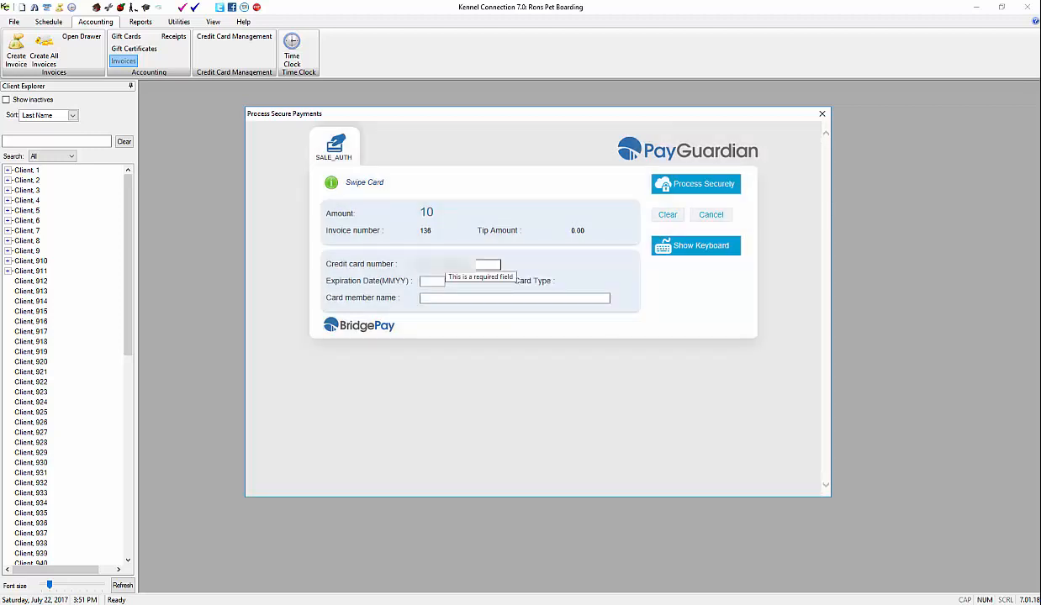
pyautogui.write('4')
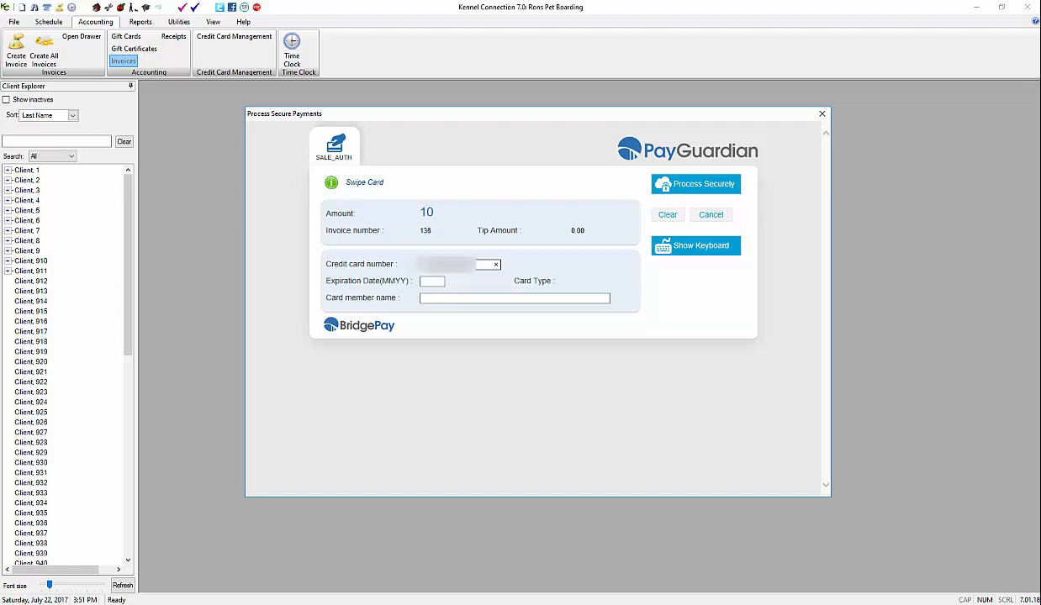
pyautogui.press('Tab')
pyautogui.write('0')
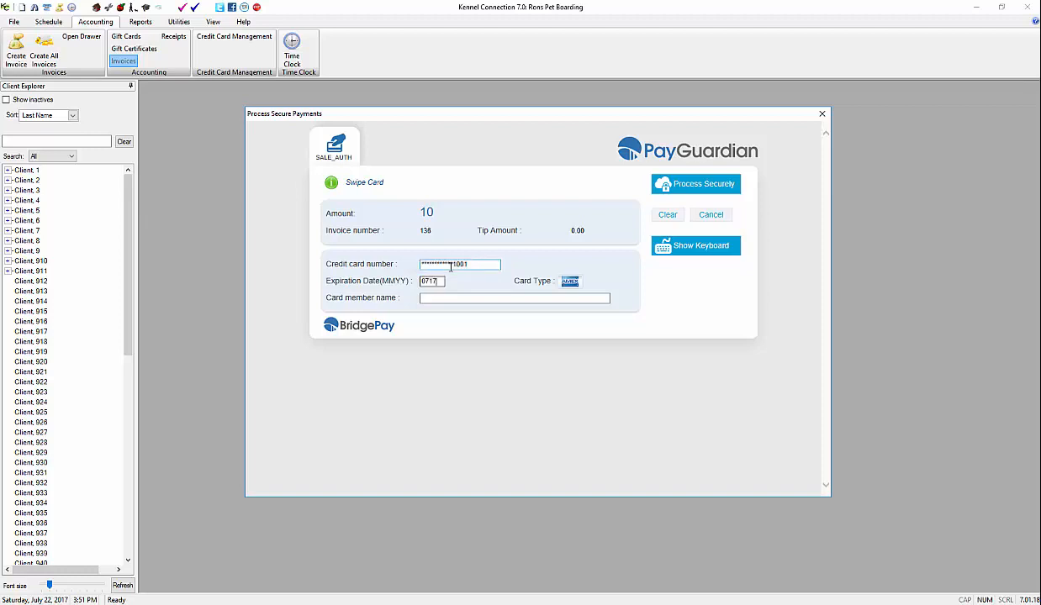
pyautogui.write('717')
pyautogui.click(661, 179)
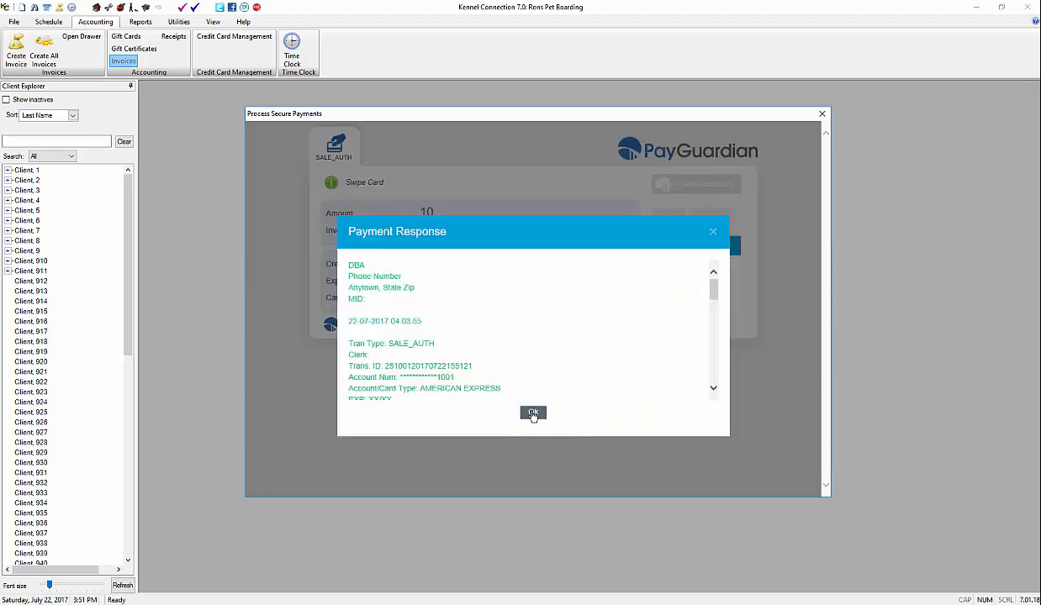
pyautogui.click(532, 414)
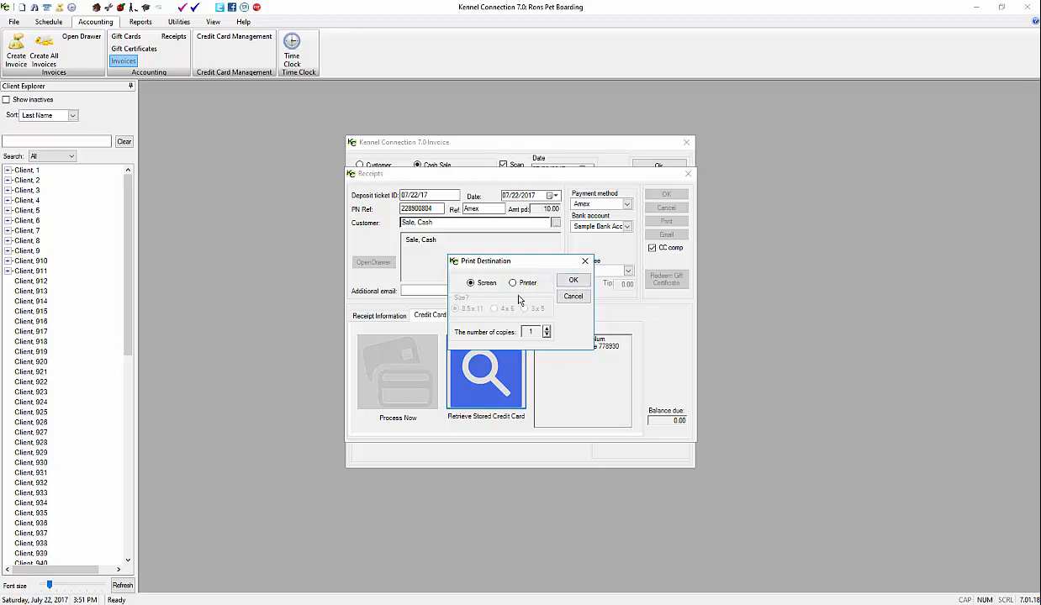
# - Output the receipt to the screen, submit the payment with no tip, and process the capture securely
pyautogui.click(572, 280)
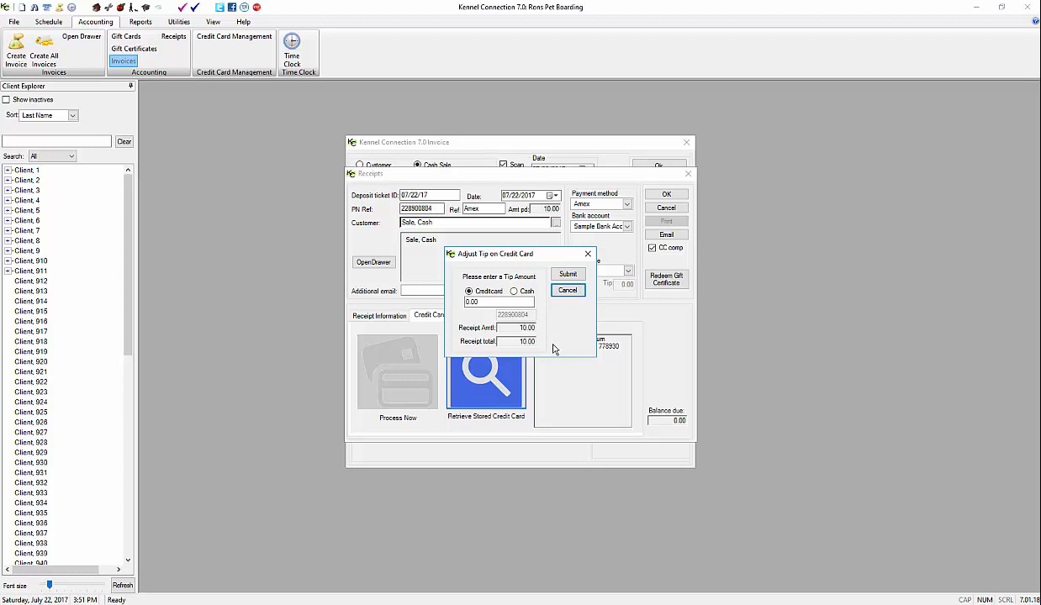
pyautogui.click(567, 276)
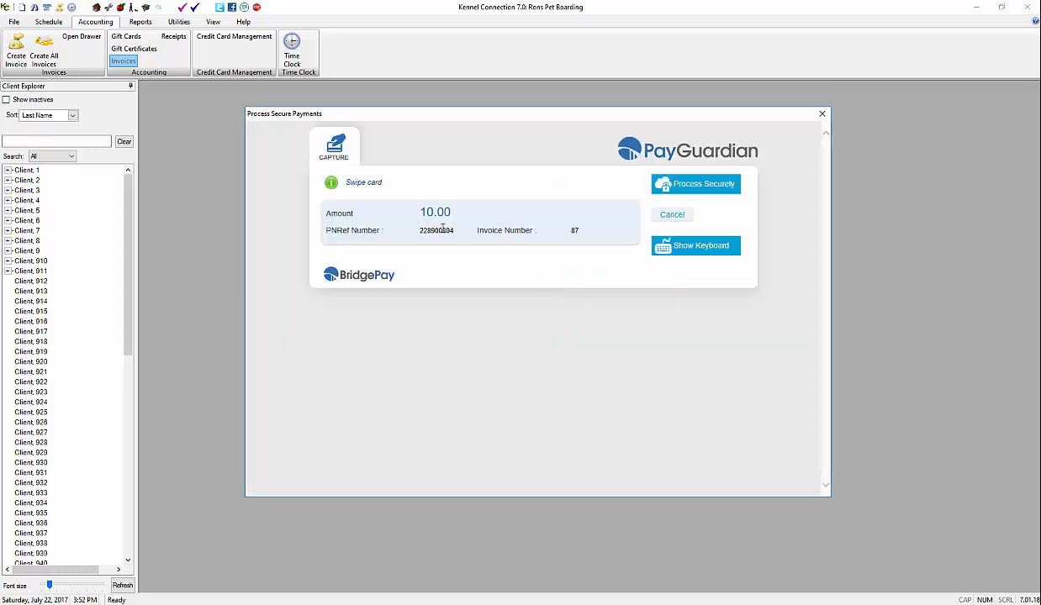
pyautogui.click(665, 187)
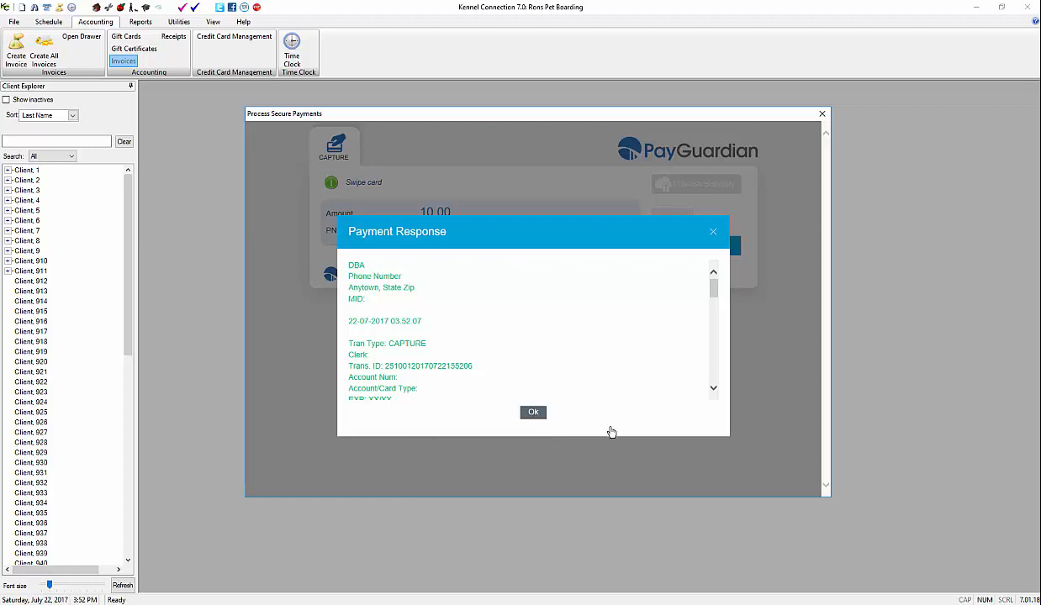
pyautogui.click(538, 413)
pyautogui.press('Return')
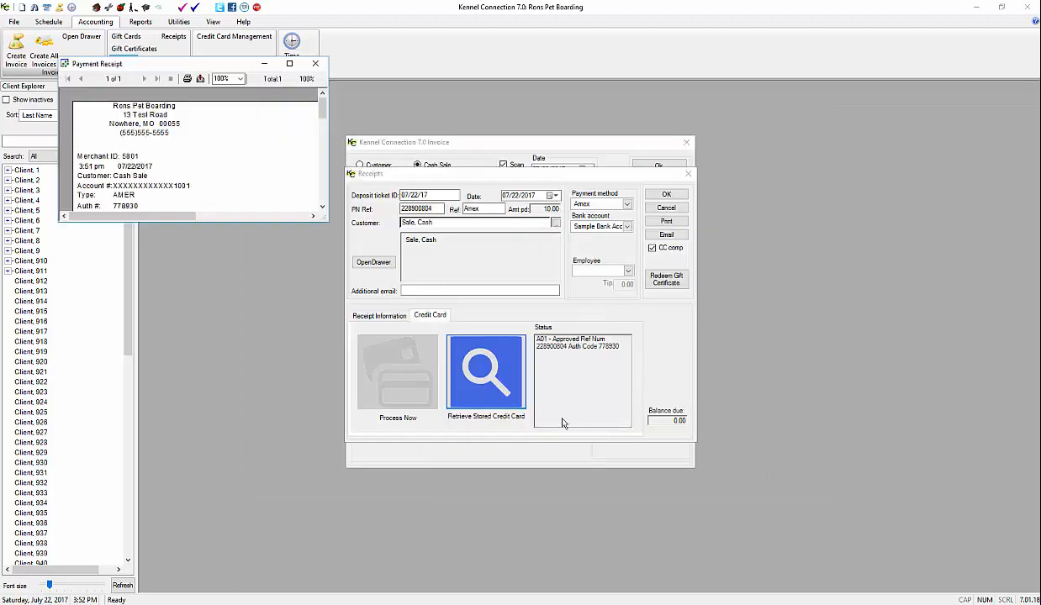
# - Close the payment receipt, save the receipt record and the B-Item invoice, and close the invoice list
pyautogui.click(317, 67)
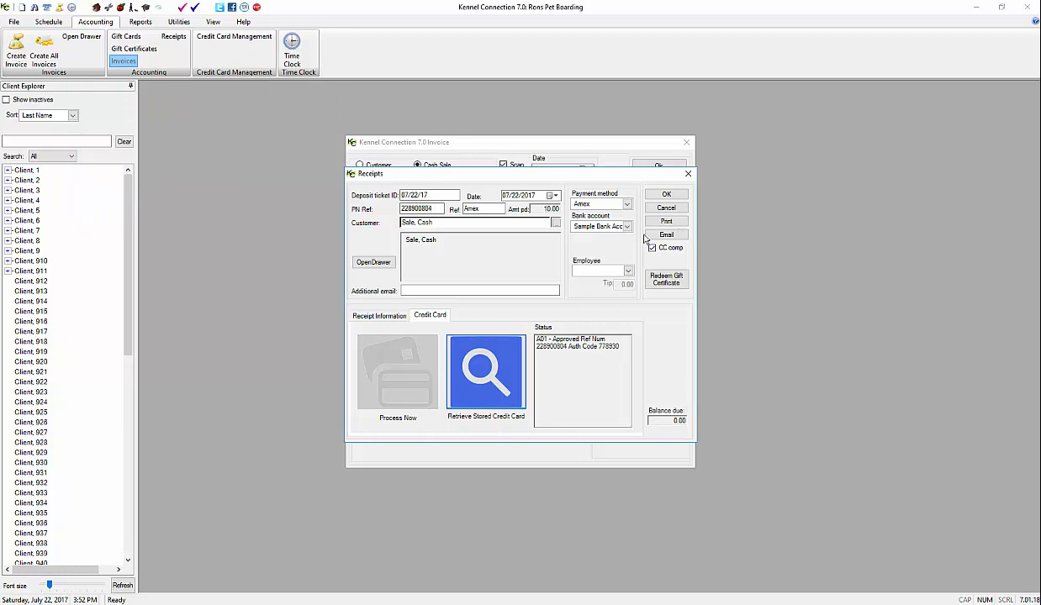
pyautogui.click(658, 193)
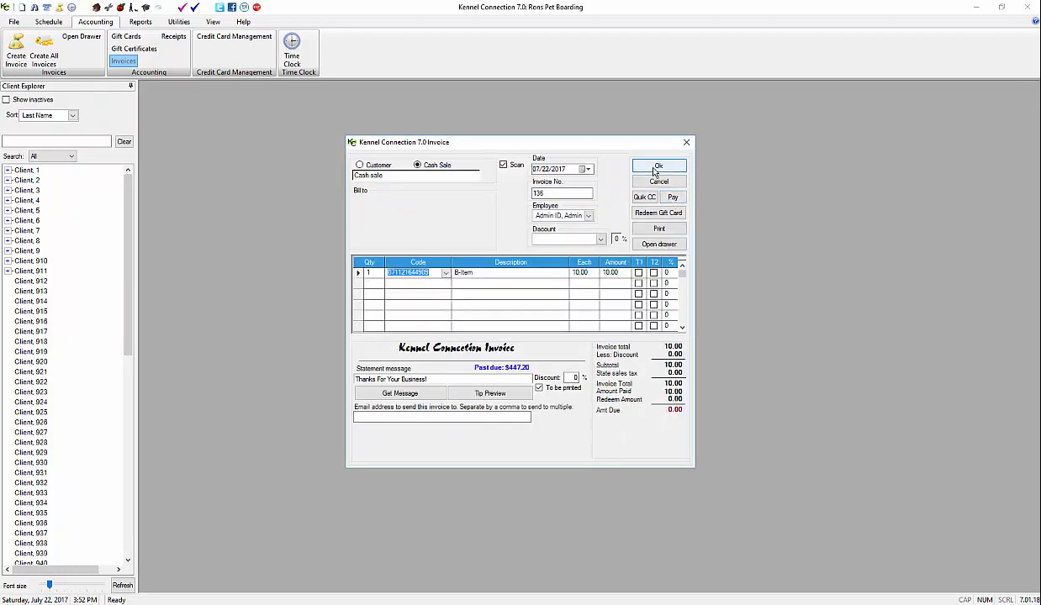
pyautogui.click(658, 167)
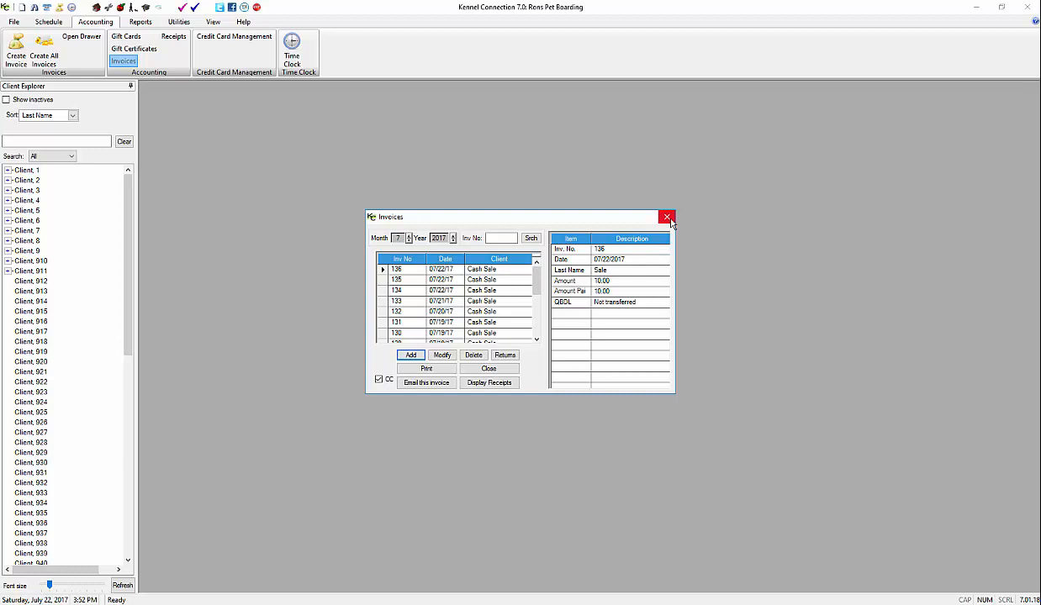
pyautogui.click(667, 218)
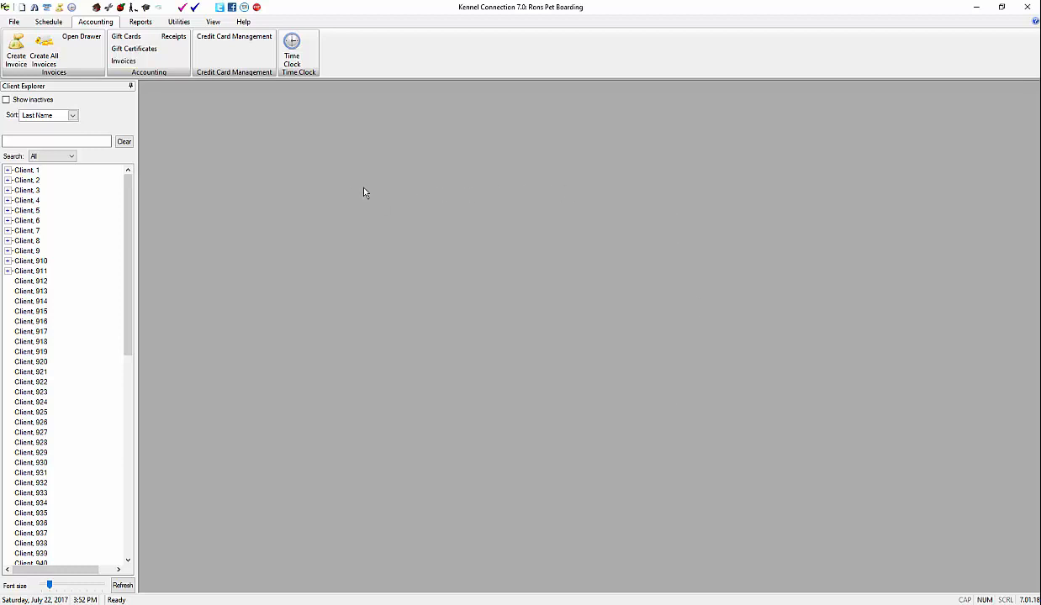
# - Create a new cash sale invoice for one A-Item and assign the Admin employee
pyautogui.click(125, 64)
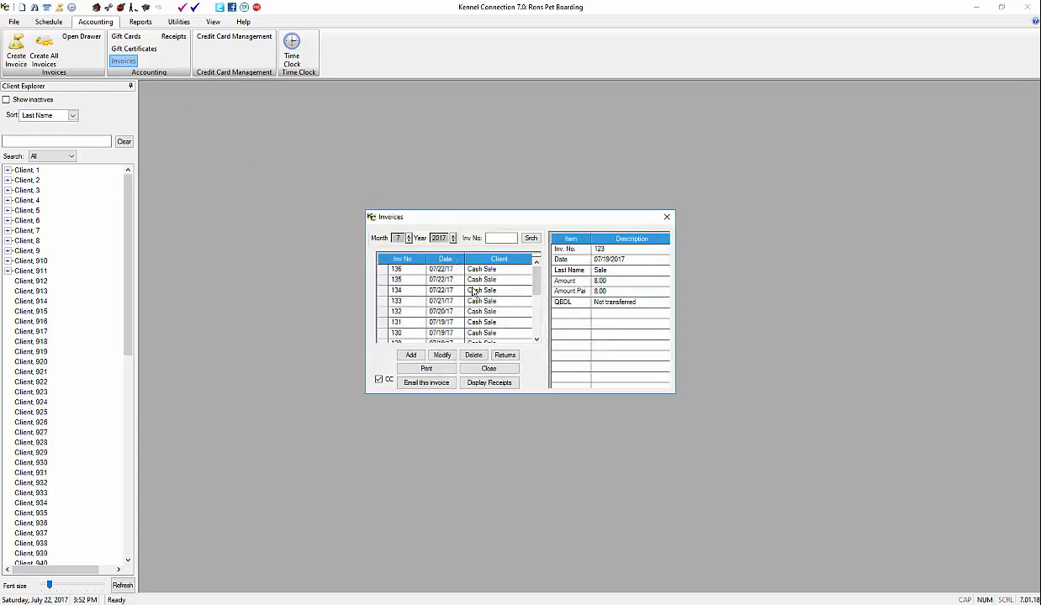
pyautogui.click(411, 355)
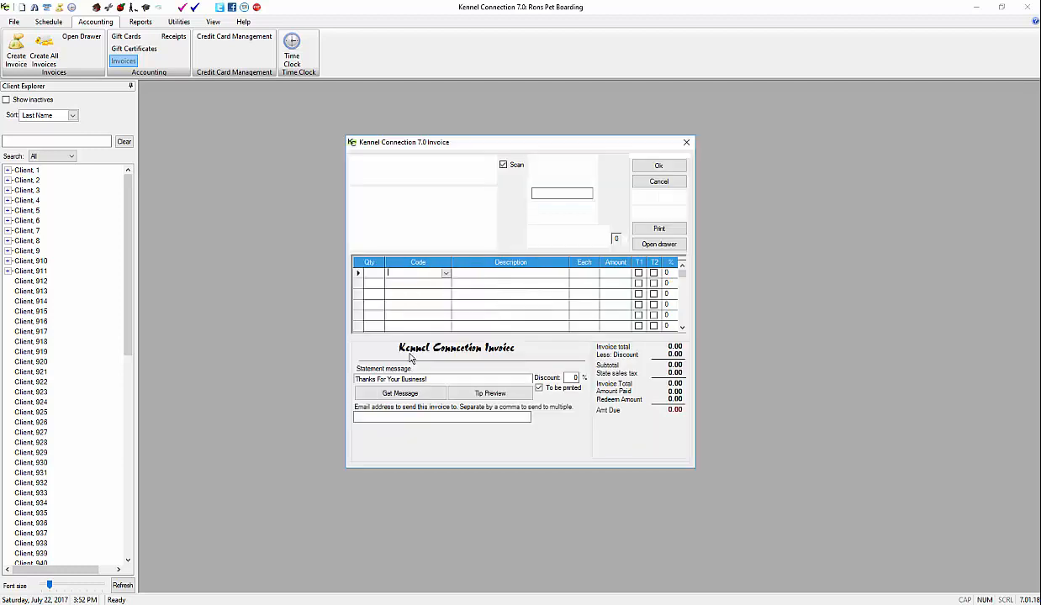
pyautogui.click(433, 273)
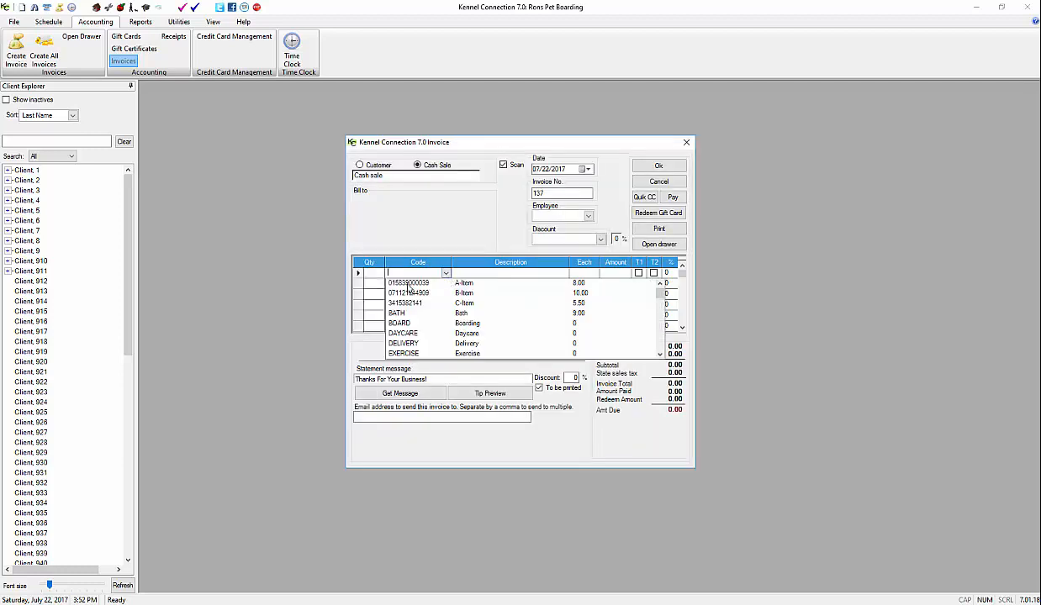
pyautogui.click(408, 286)
pyautogui.click(576, 216)
pyautogui.click(548, 225)
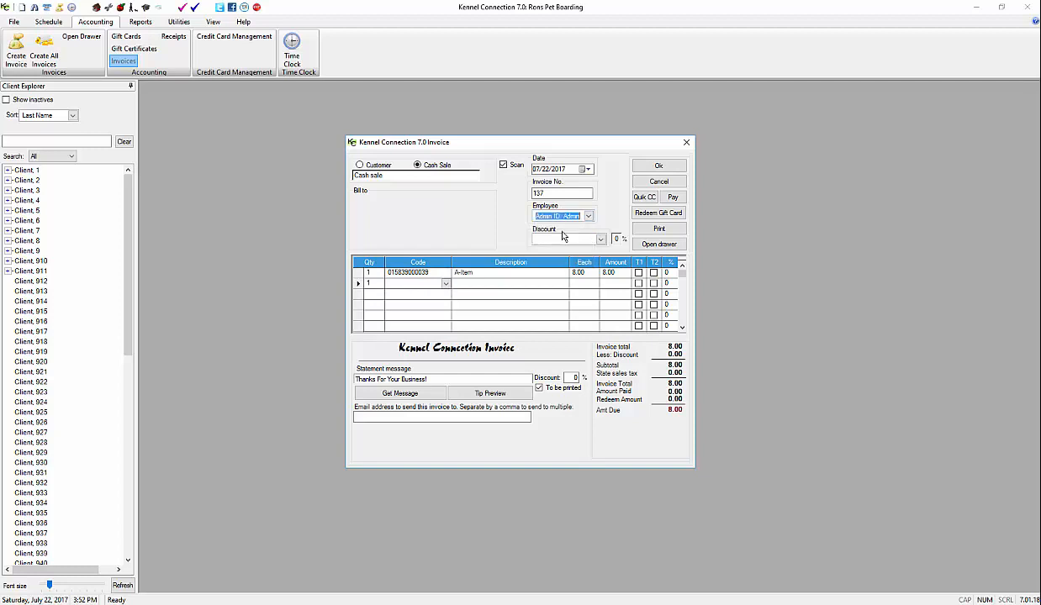
# - Start a payment for the full amount of the A-Item invoice with Amex as the payment method
pyautogui.click(671, 196)
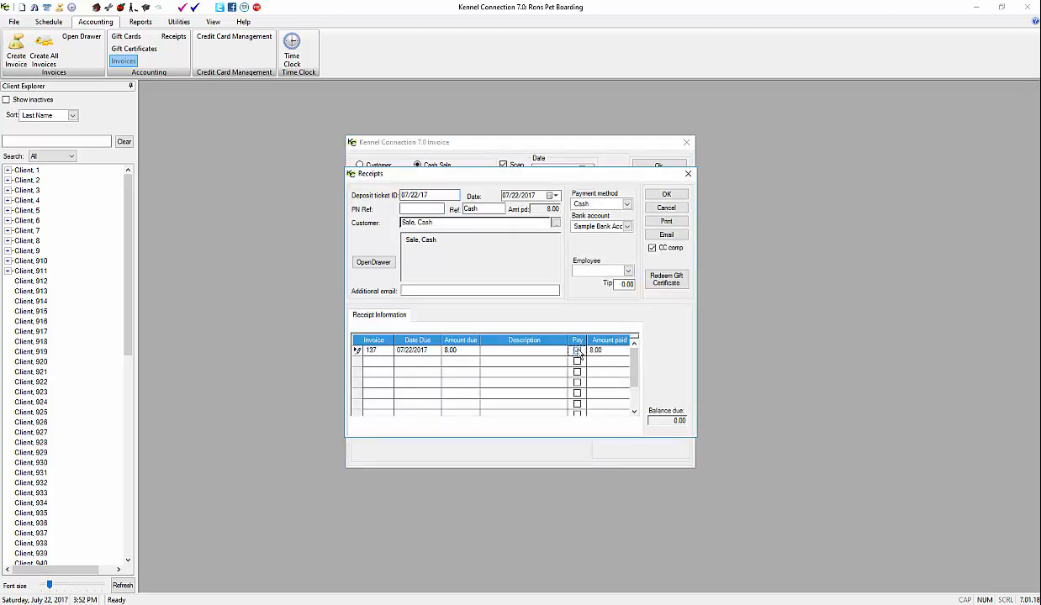
pyautogui.click(577, 351)
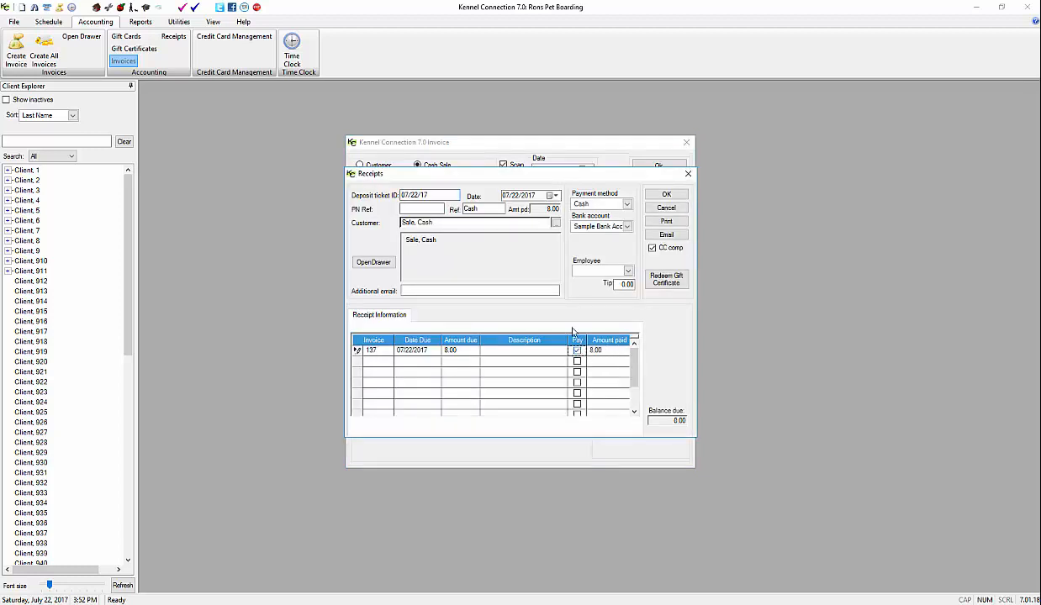
pyautogui.click(628, 205)
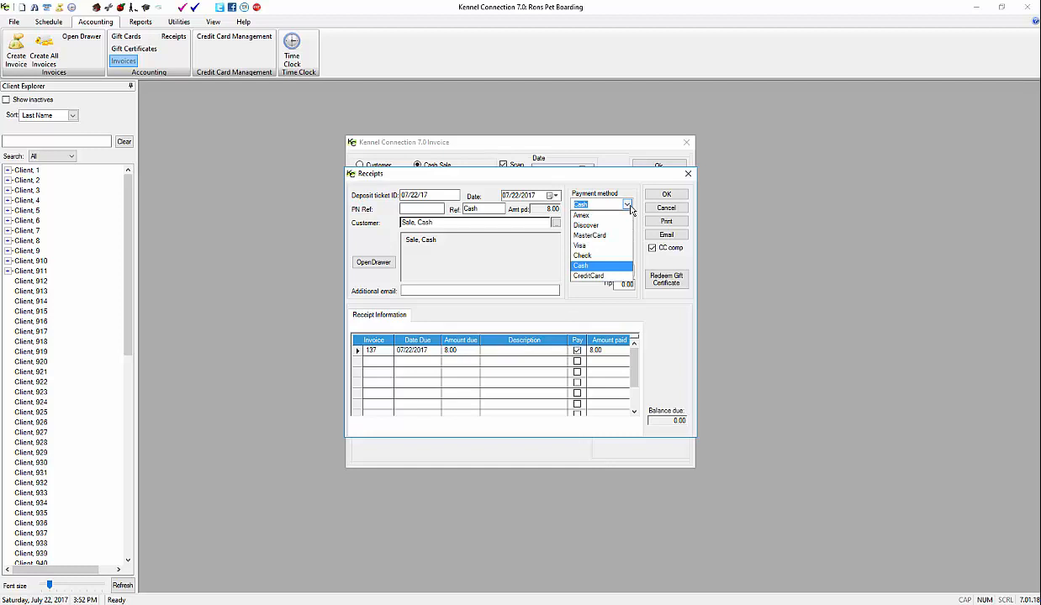
pyautogui.click(581, 215)
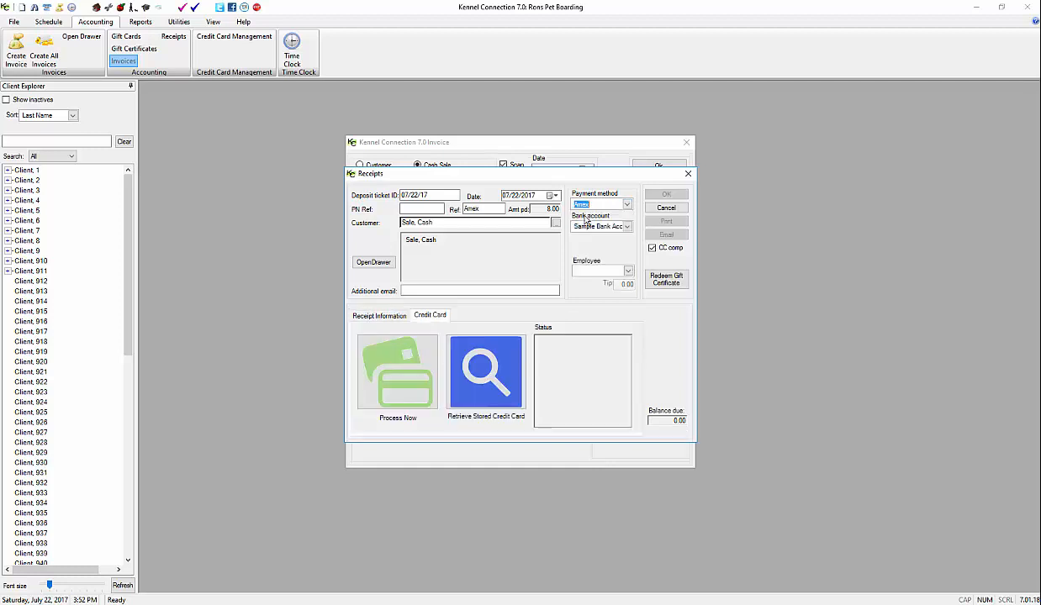
# - Enter the credit card number and expiration date for the A-Item payment and process the sale authorization securely
pyautogui.click(397, 369)
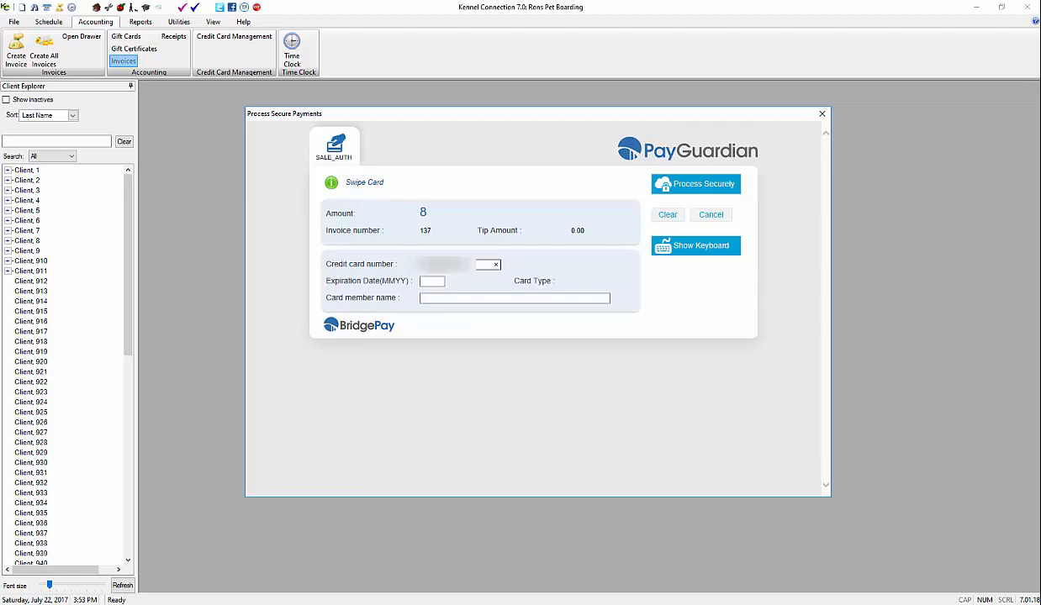
pyautogui.press('Tab')
pyautogui.write('0')
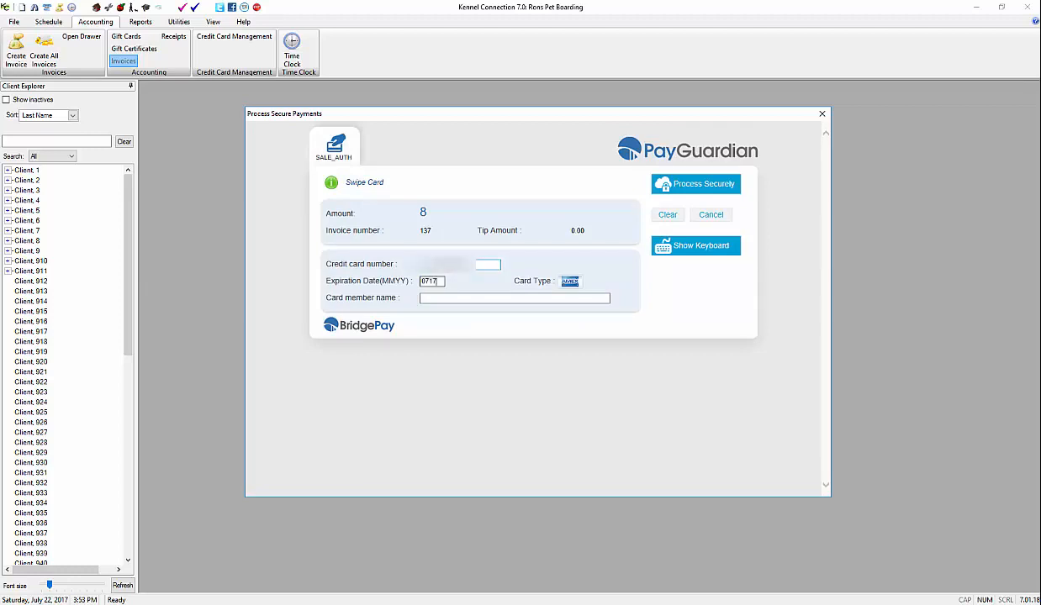
pyautogui.click(688, 188)
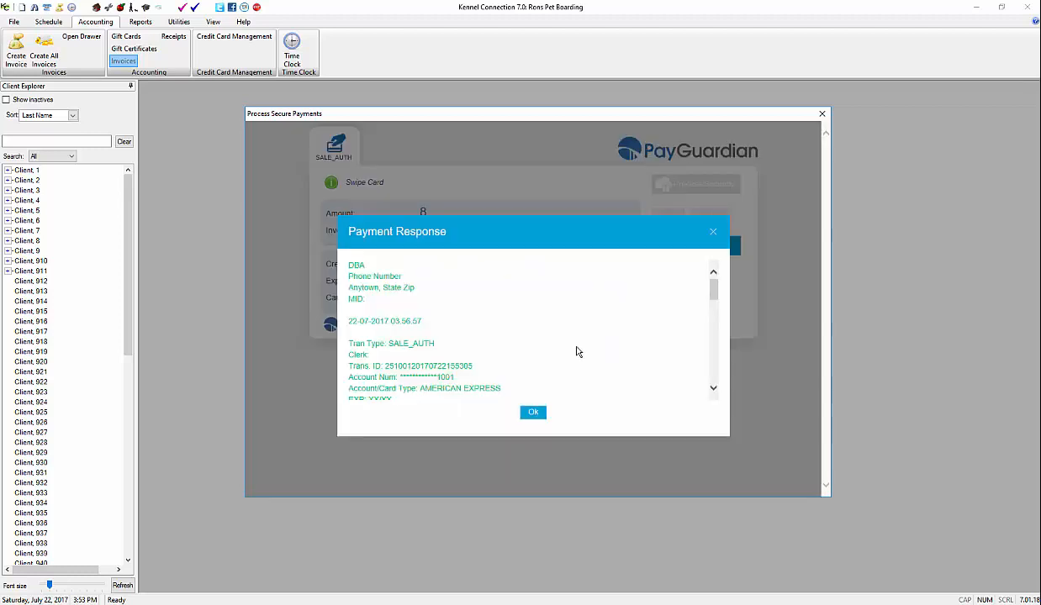
pyautogui.click(533, 413)
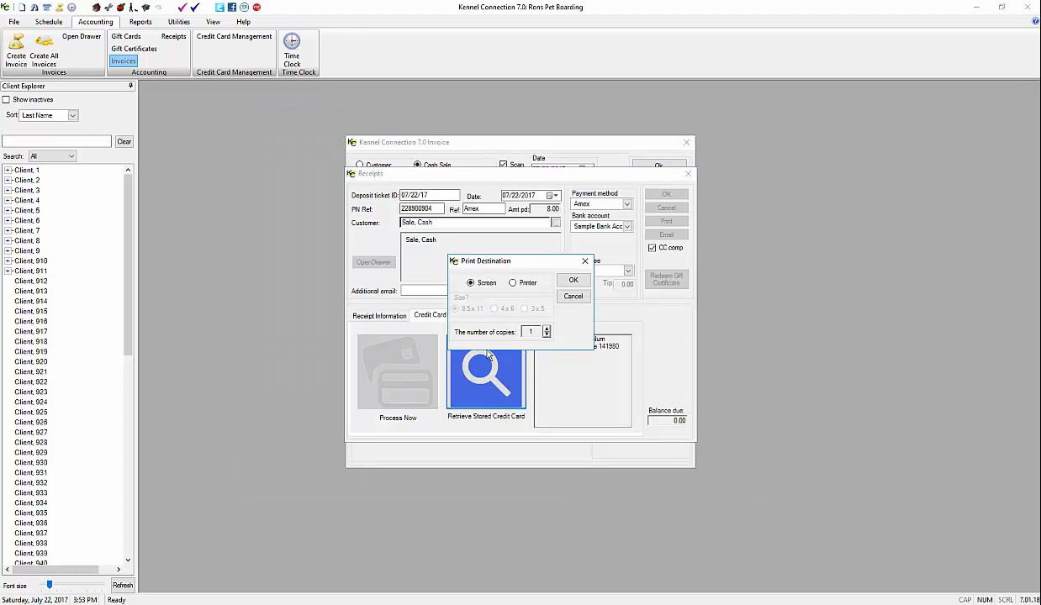
# - Output the receipt to the screen, submit an 8.00 cash tip, and process the capture securely
pyautogui.click(573, 280)
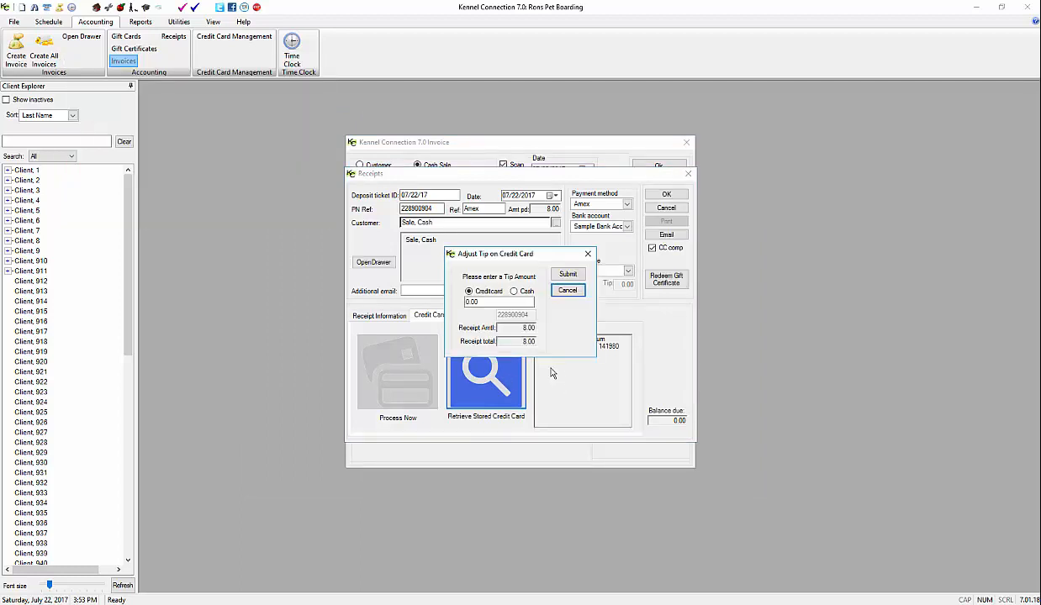
pyautogui.click(515, 292)
pyautogui.moveTo(509, 303); pyautogui.dragTo(394, 304)
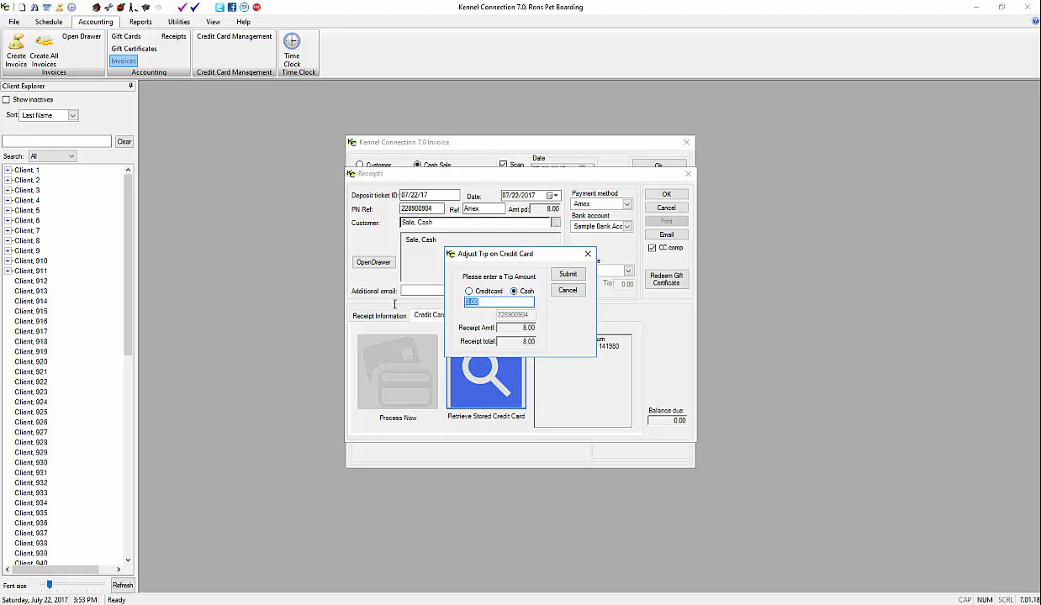
pyautogui.write('8')
pyautogui.press('Tab')
pyautogui.click(568, 274)
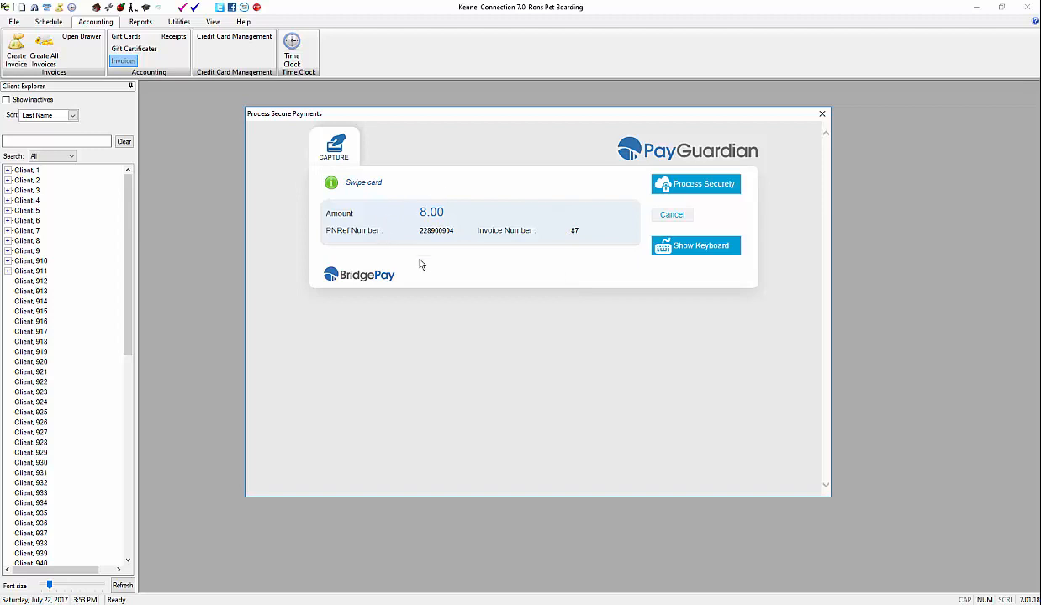
pyautogui.click(703, 186)
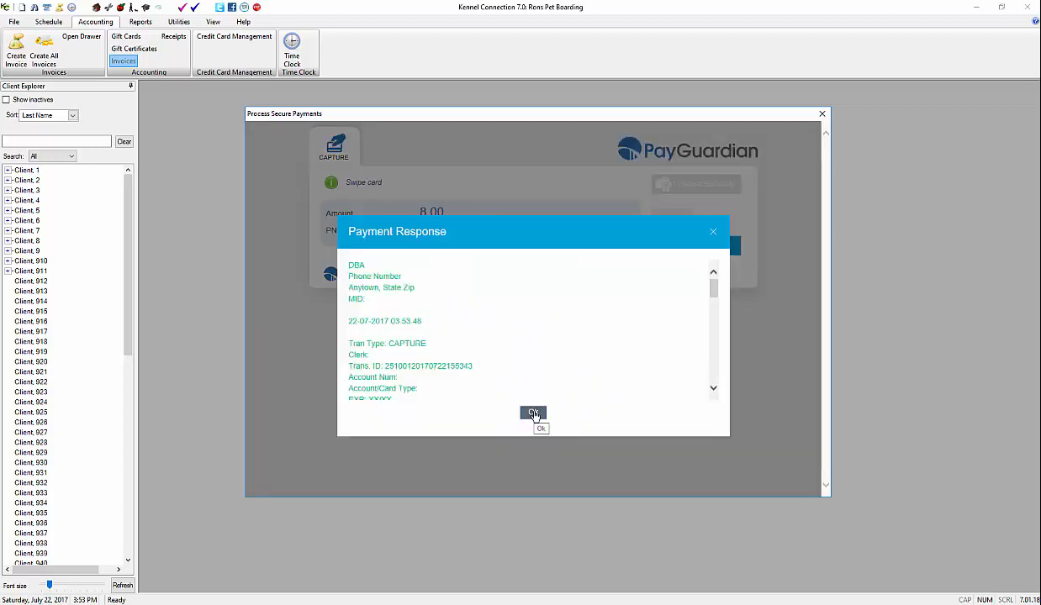
pyautogui.click(533, 413)
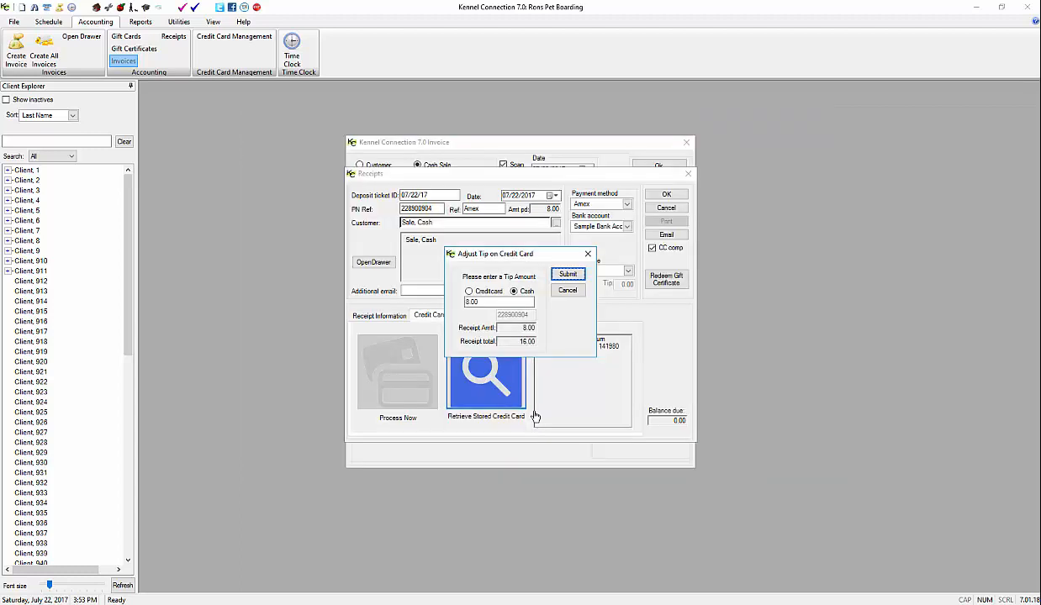
pyautogui.press('Return')
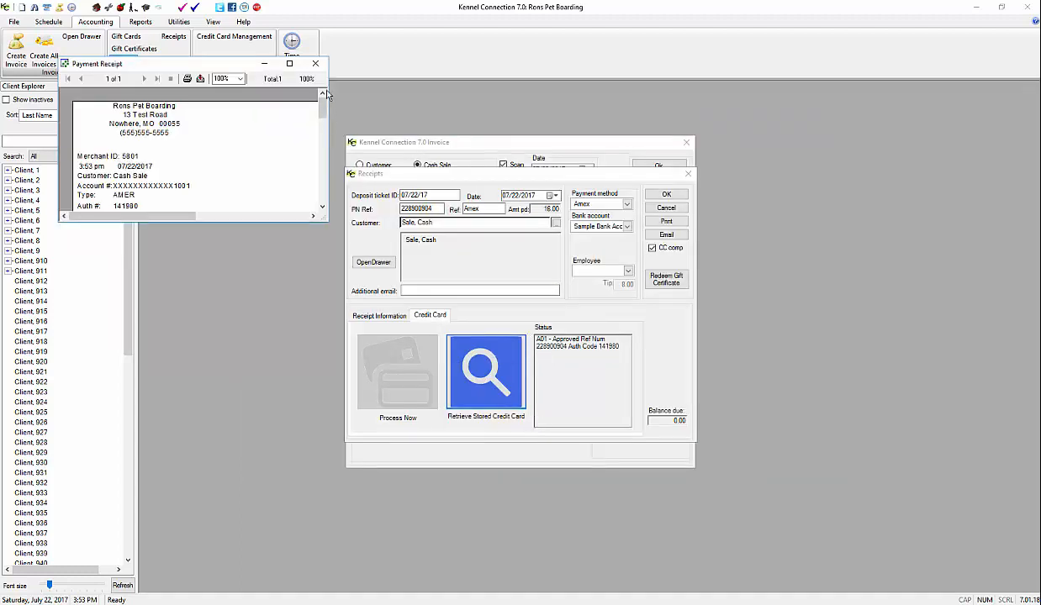
# - Close the payment receipt and assign the tip to the second employee in the receipt's employee list
pyautogui.click(316, 63)
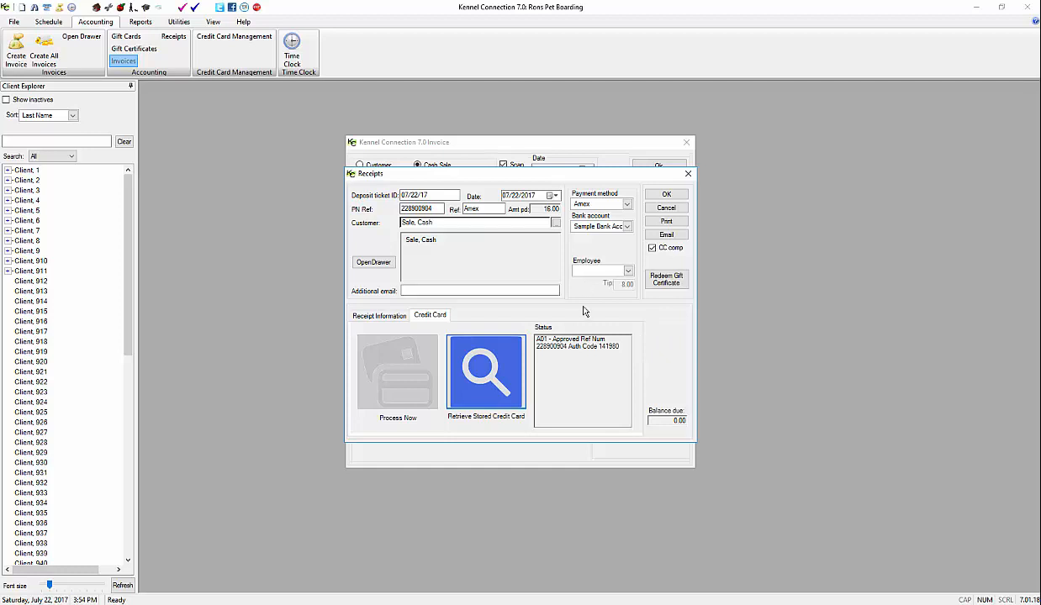
pyautogui.click(604, 270)
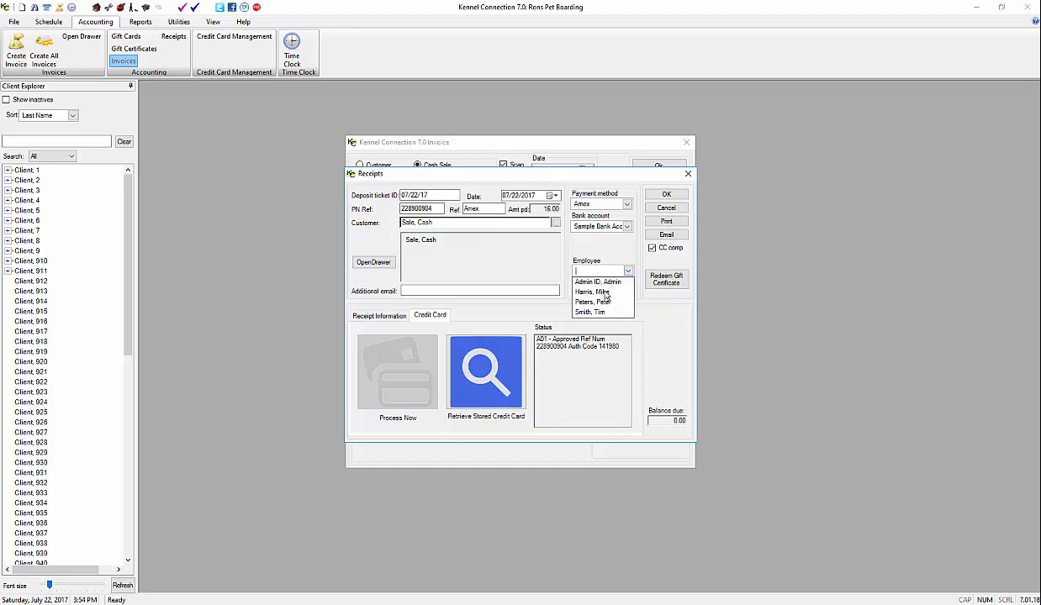
pyautogui.click(605, 292)
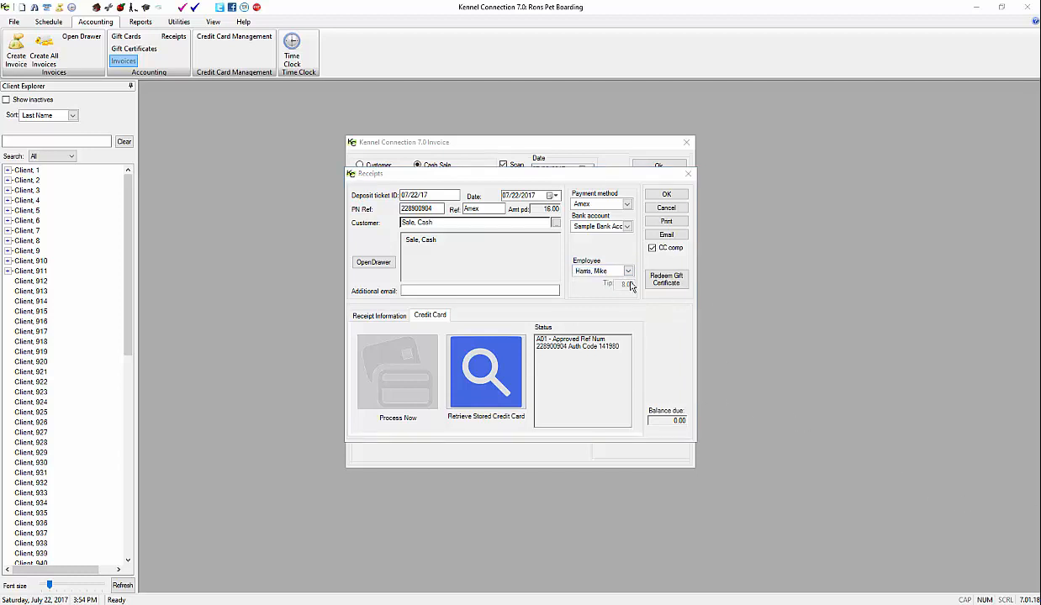
# - Save the receipt with its assigned tip and the paid A-Item invoice, and close the invoice list
pyautogui.click(663, 195)
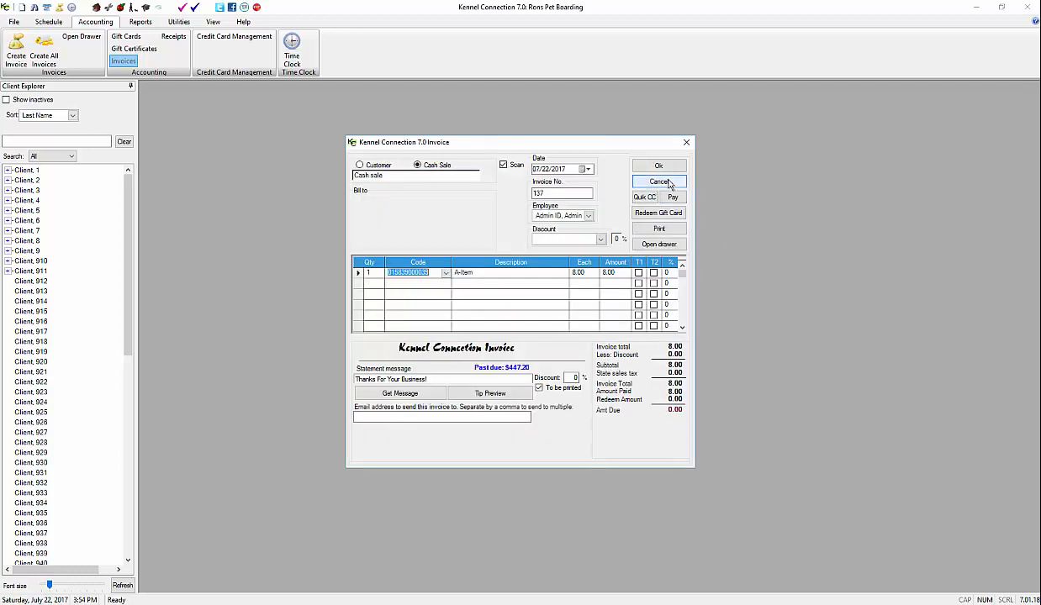
pyautogui.click(659, 167)
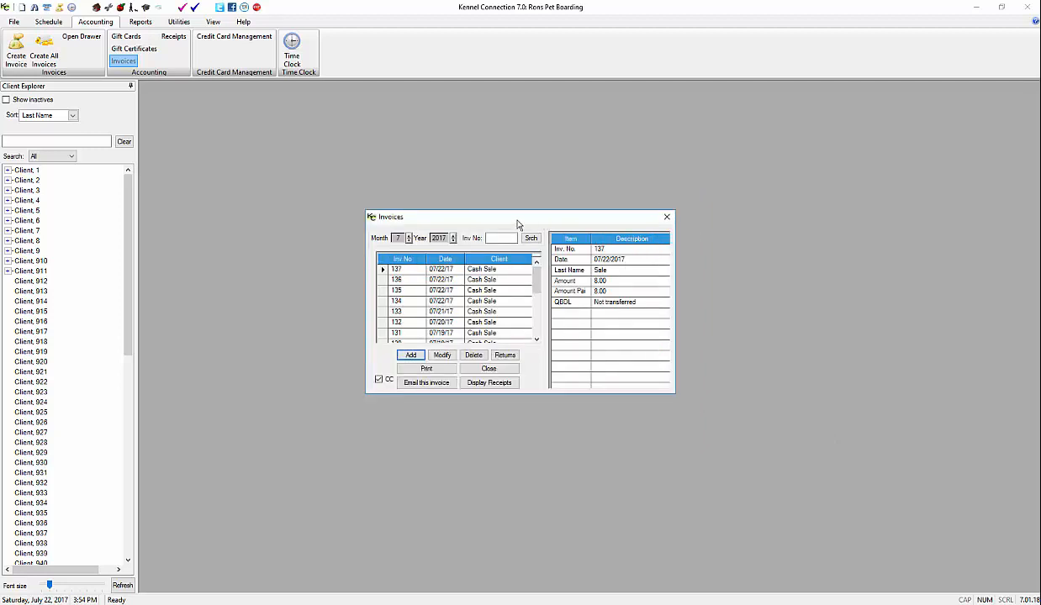
pyautogui.click(666, 218)
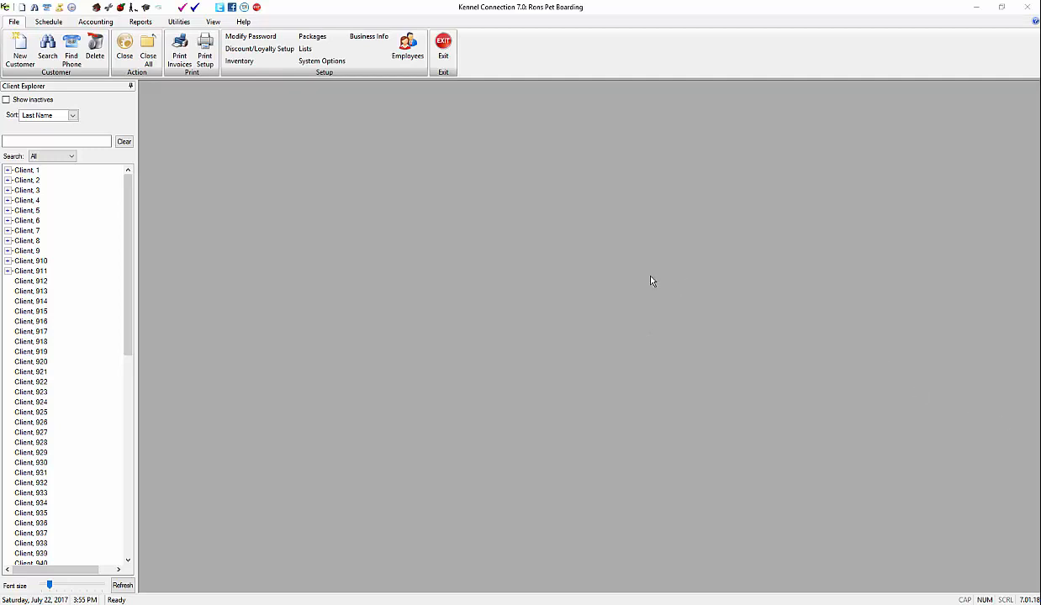
# - Turn off Enable Tips in the Invoice section of the system options and save the options
pyautogui.click(322, 61)
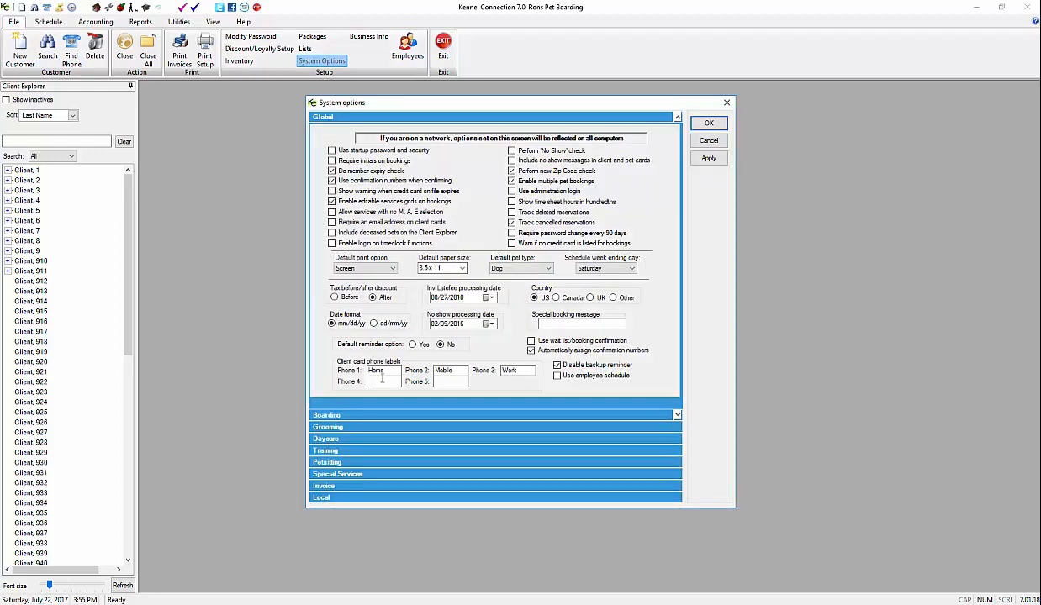
pyautogui.click(336, 486)
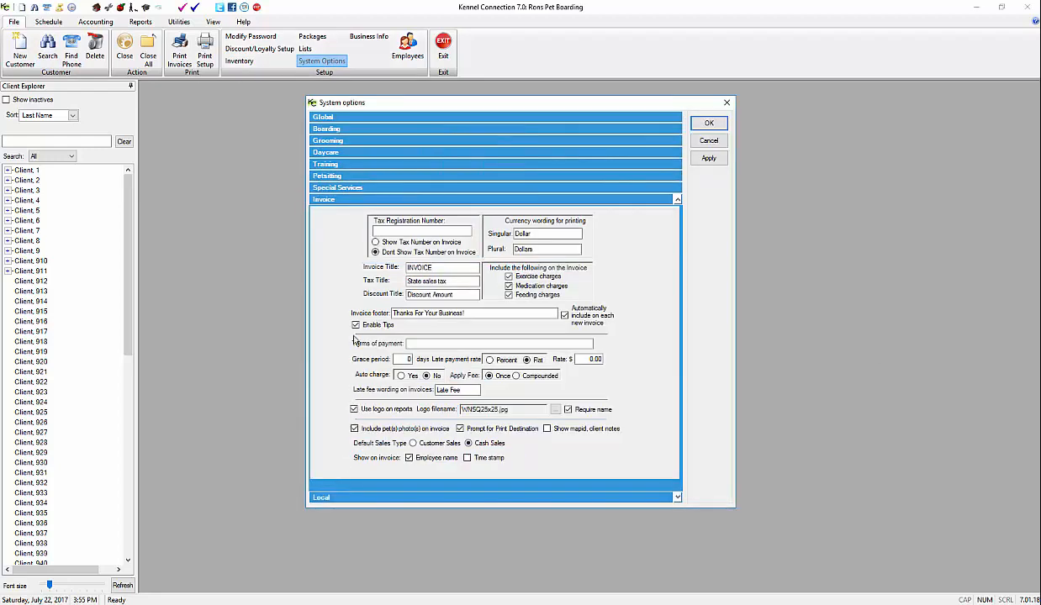
pyautogui.click(355, 325)
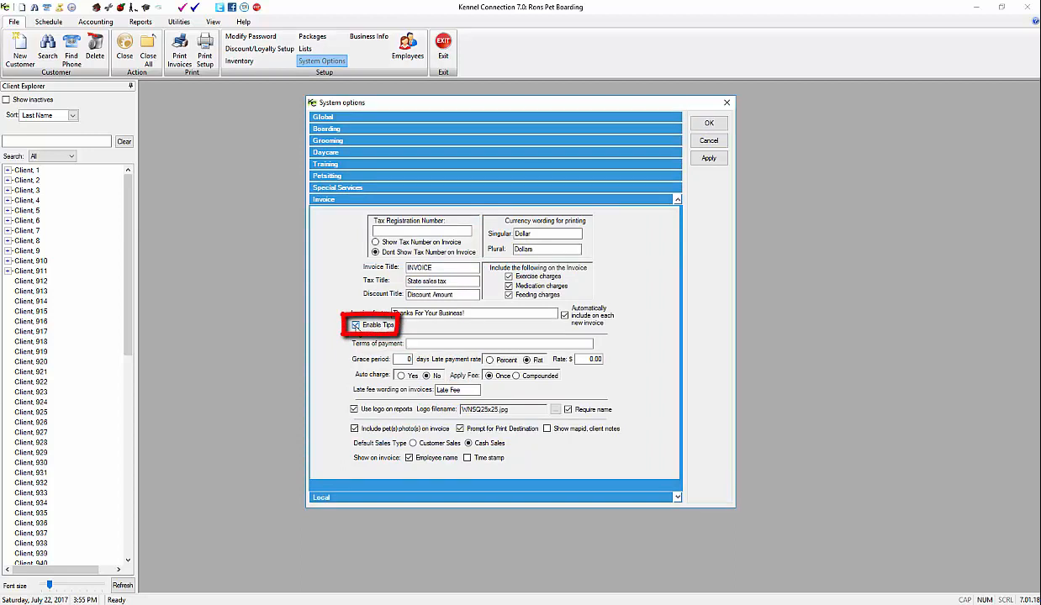
pyautogui.click(708, 124)
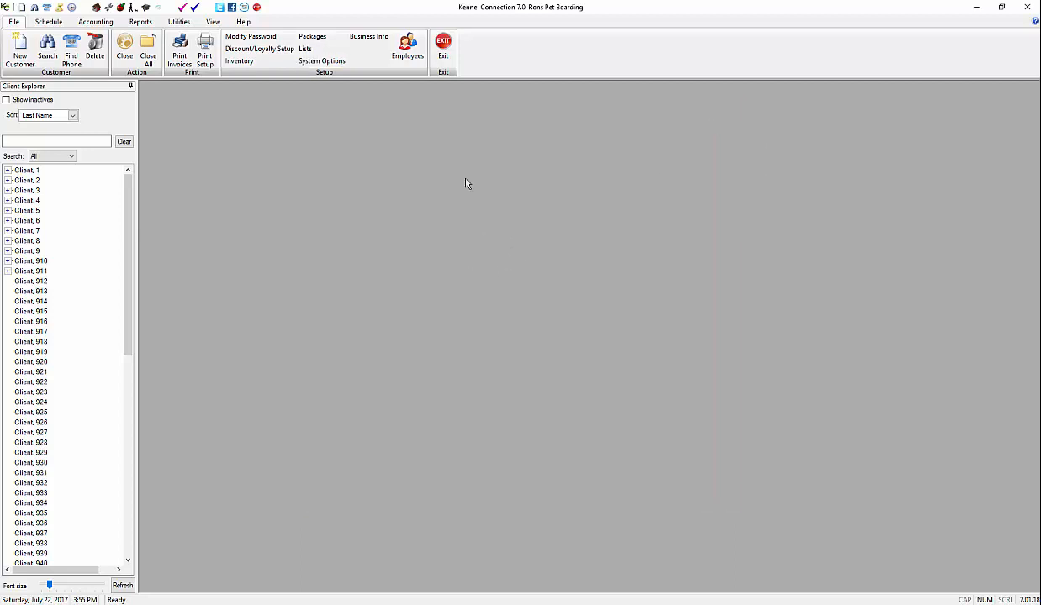
# - Create a new cash sale invoice for one A-Item with the admin account as the employee
pyautogui.click(95, 21)
pyautogui.click(123, 60)
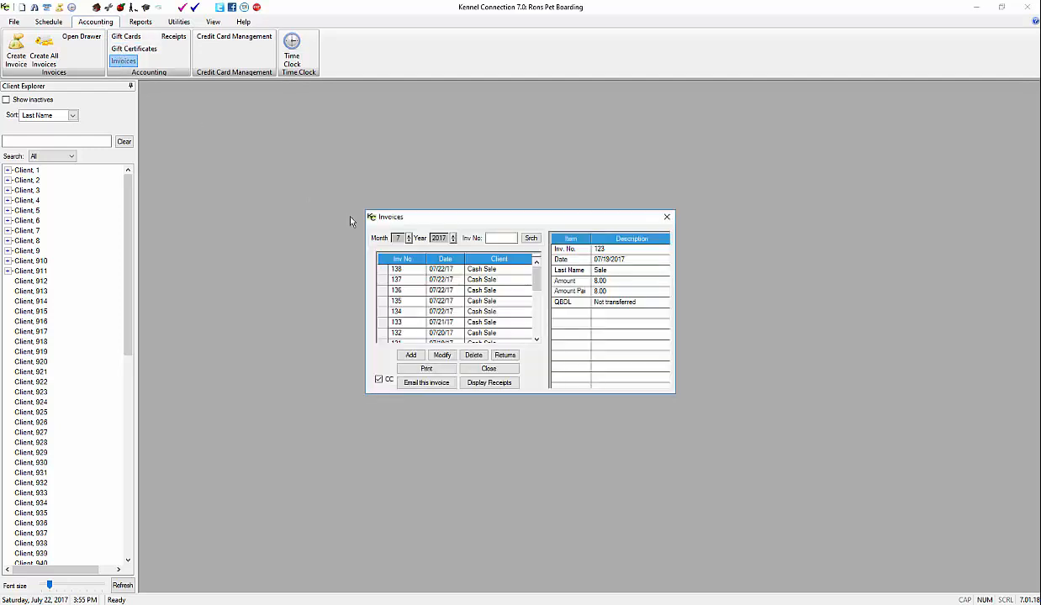
pyautogui.click(410, 354)
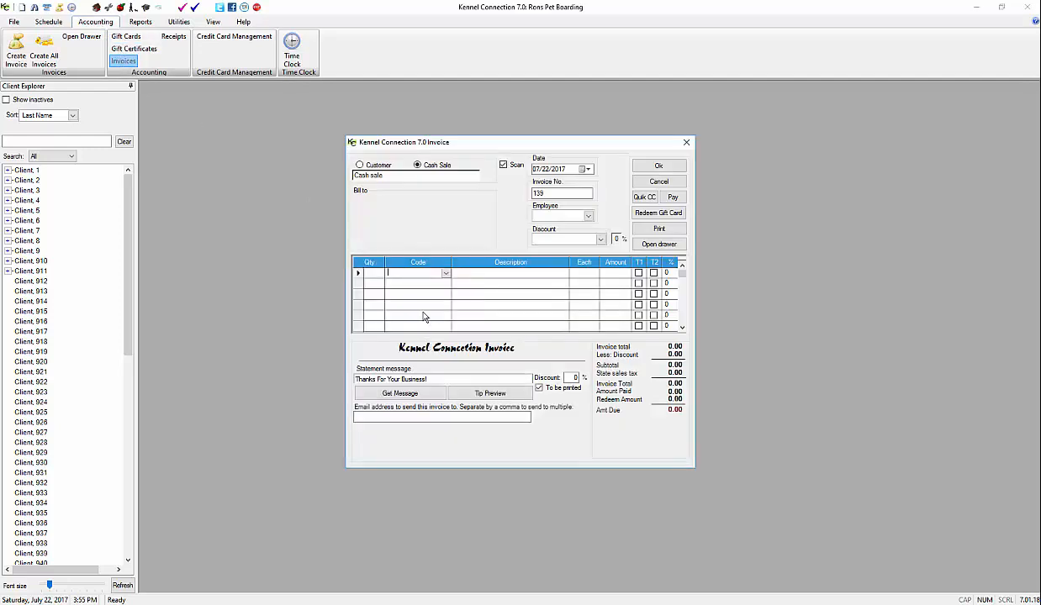
pyautogui.click(432, 273)
pyautogui.click(432, 280)
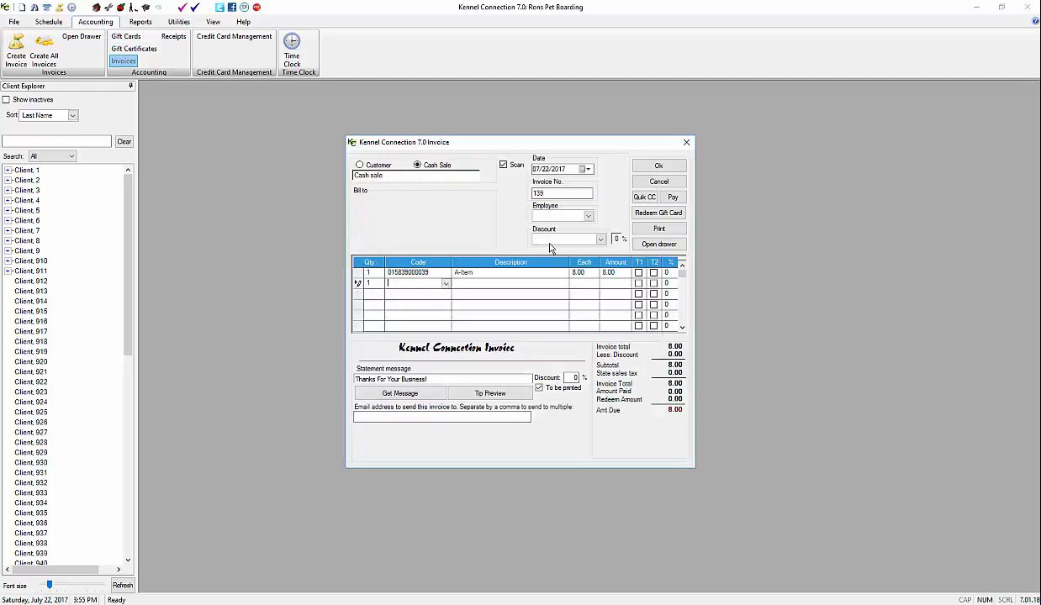
pyautogui.click(589, 216)
pyautogui.click(557, 226)
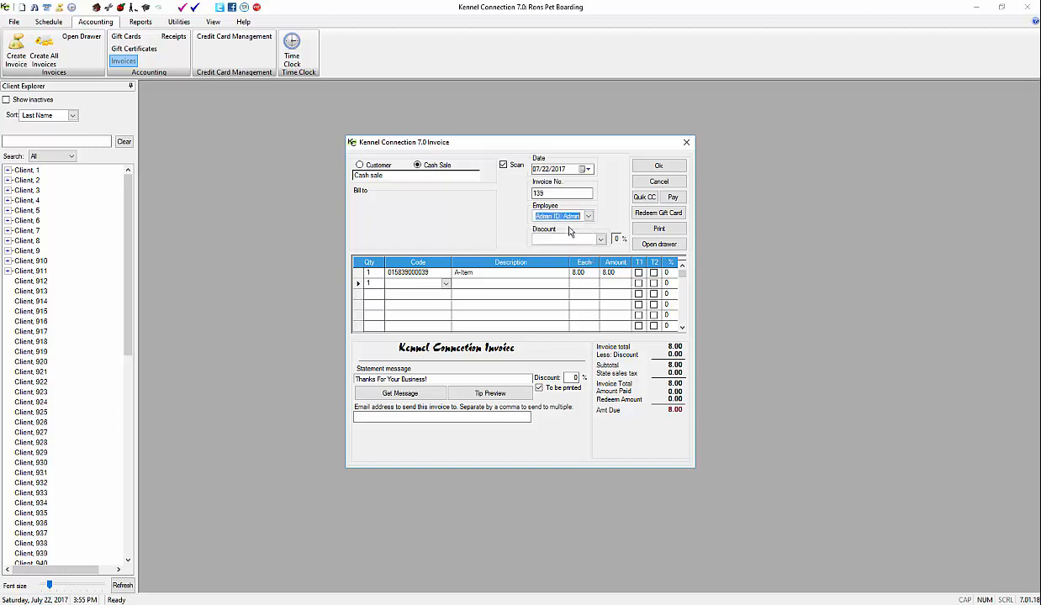
# - Start a payment for the full 8.00 of the new A-Item invoice with Amex as the payment method
pyautogui.click(677, 200)
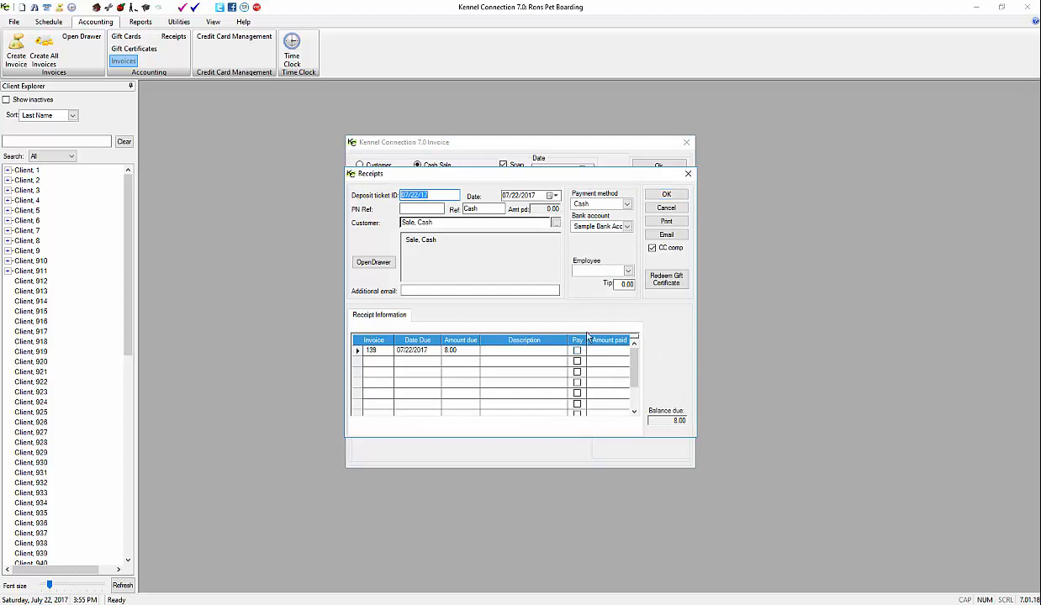
pyautogui.click(577, 351)
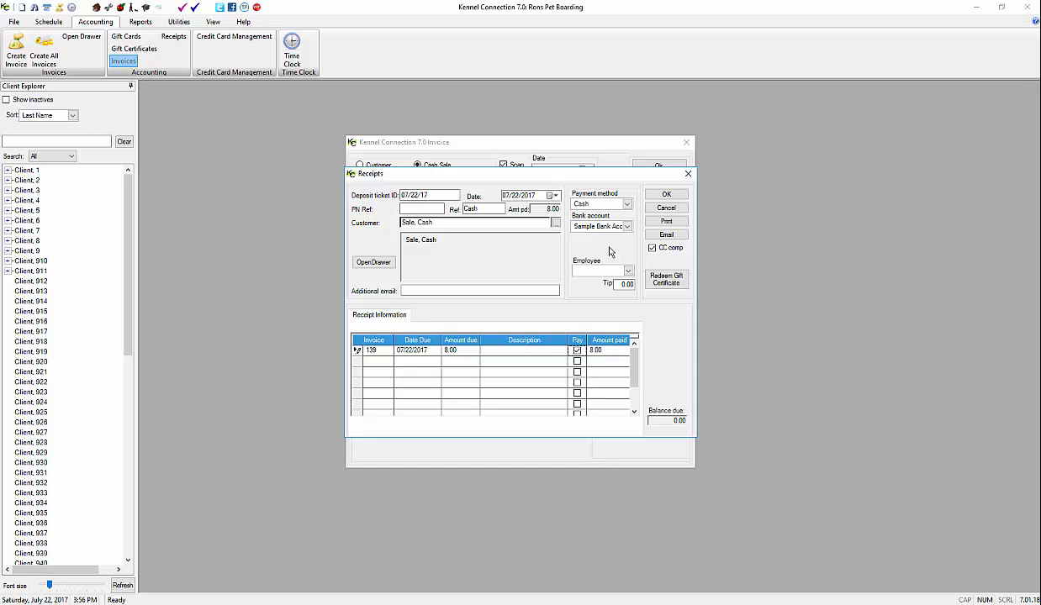
pyautogui.click(626, 206)
pyautogui.click(576, 215)
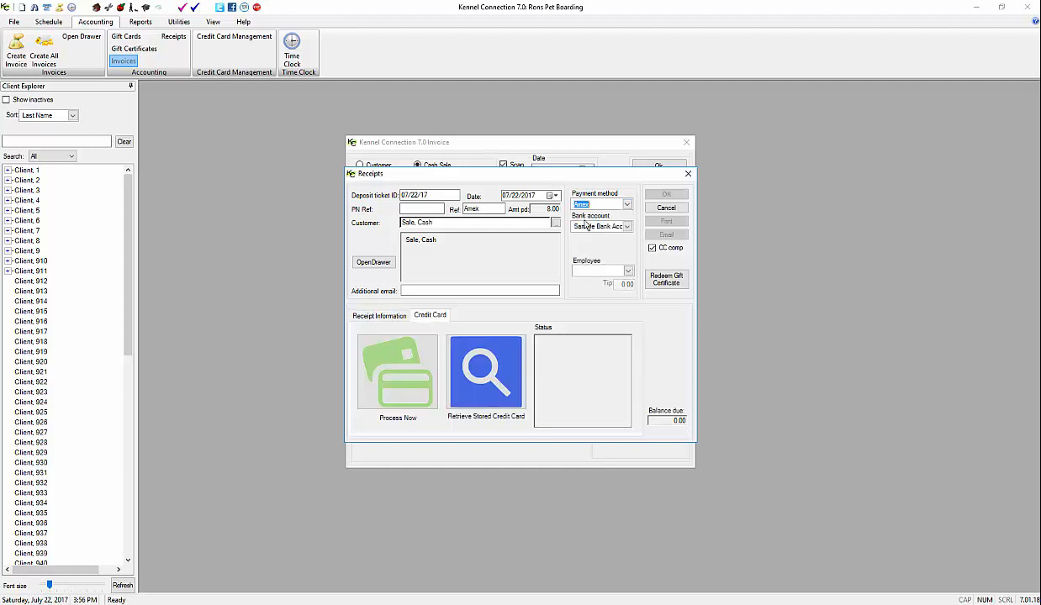
# - Enter the credit card number and expiration date, process the A-Item sale securely, and accept the payment response
pyautogui.click(407, 368)
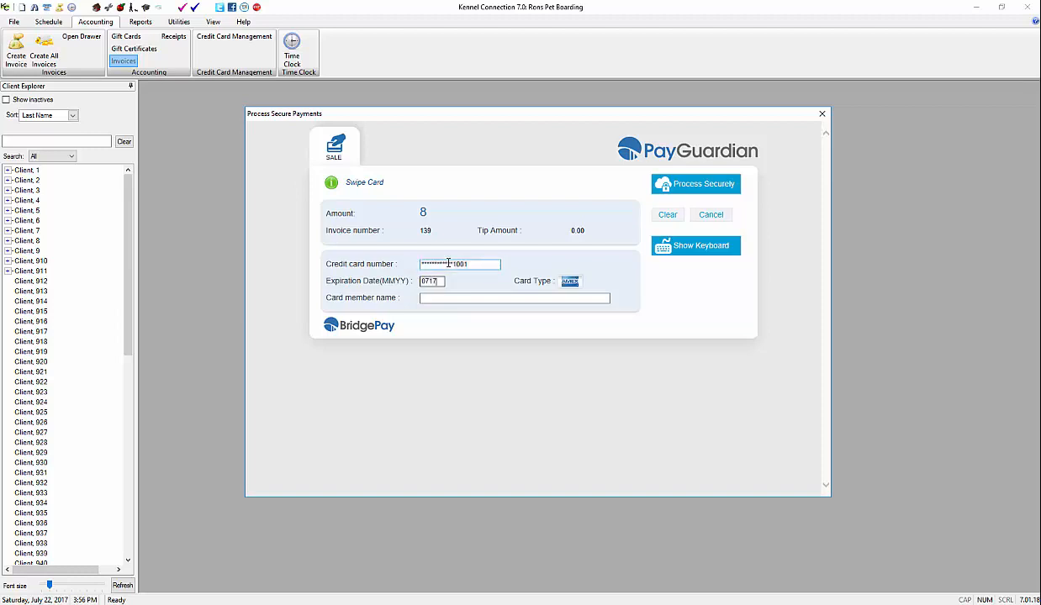
pyautogui.click(650, 184)
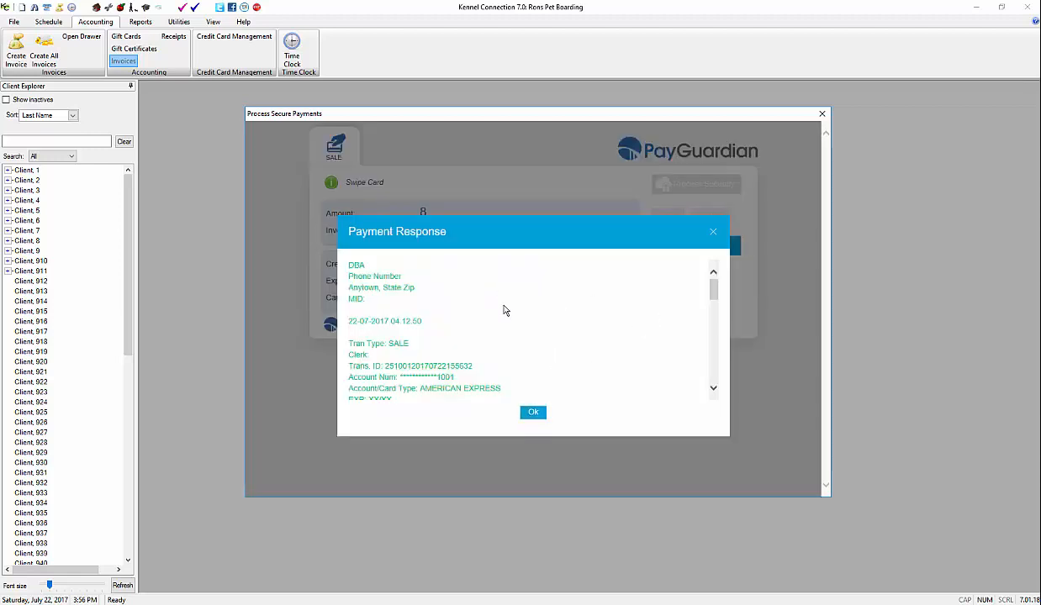
pyautogui.click(533, 413)
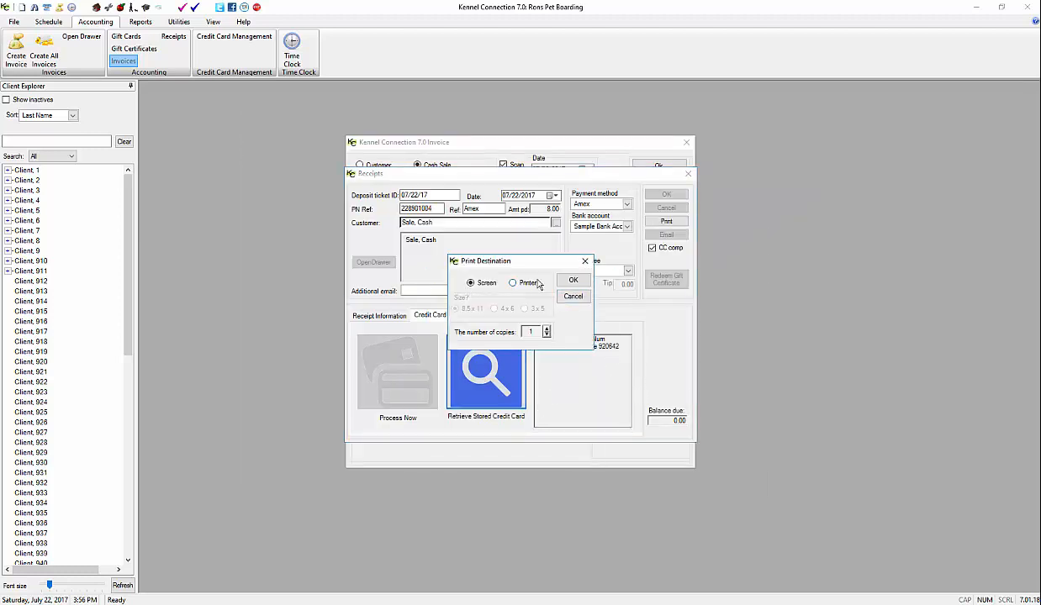
# - Output the payment receipt to the screen, and save the receipt and the A-Item invoice without a tip
pyautogui.click(580, 282)
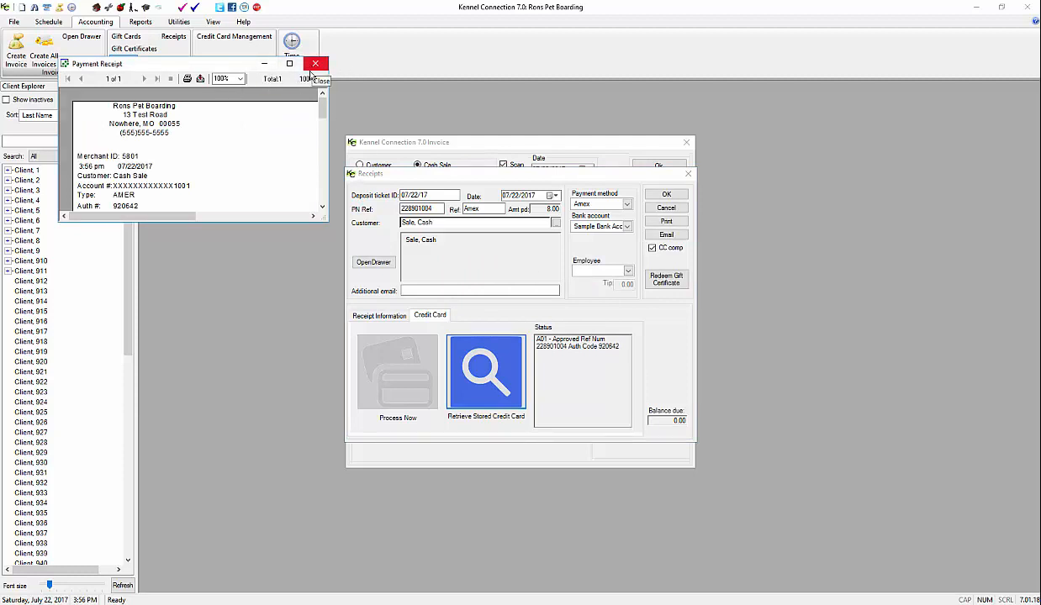
pyautogui.click(313, 67)
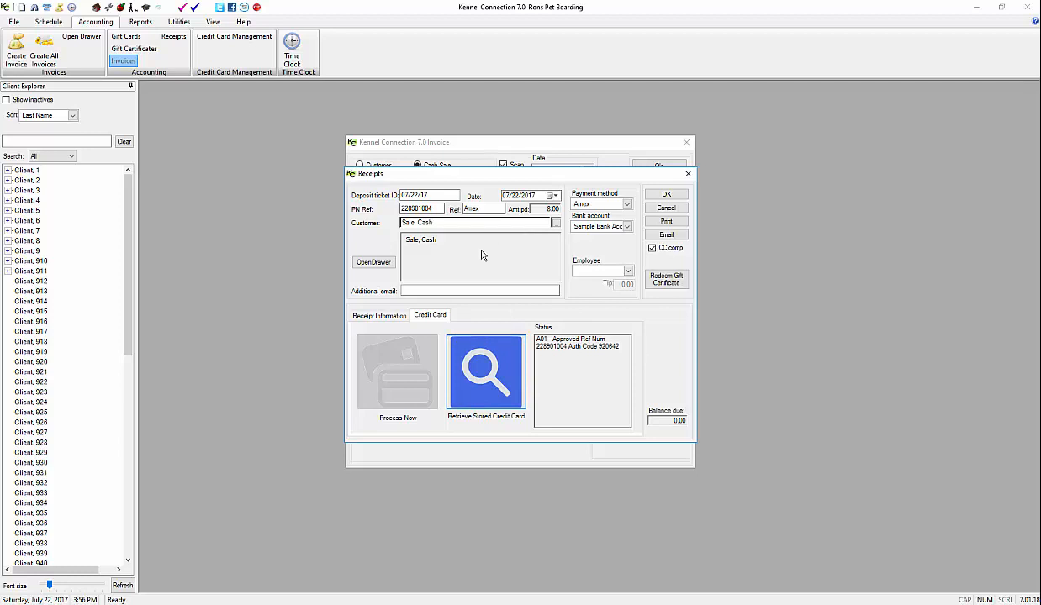
pyautogui.click(667, 195)
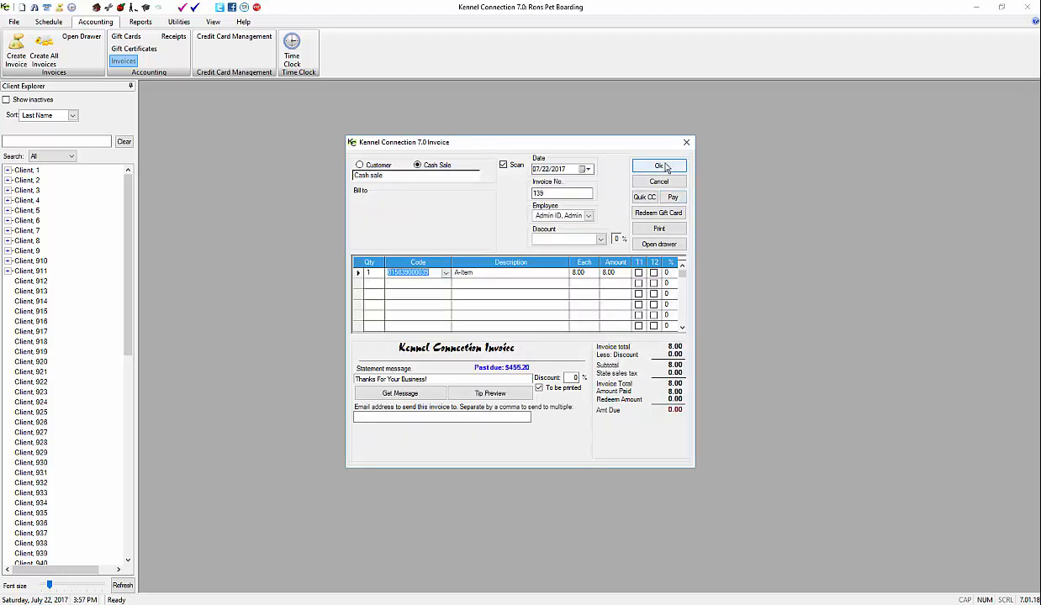
pyautogui.click(670, 167)
pyautogui.click(668, 217)
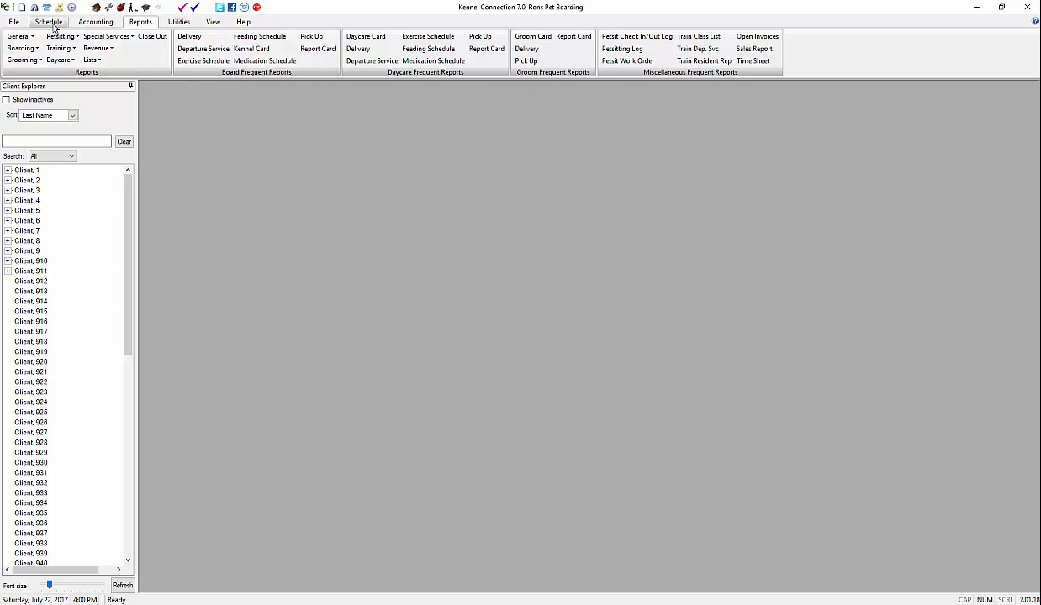
# - Turn on Enable Tips in the Invoice section of the system options and save the options
pyautogui.click(14, 22)
pyautogui.click(315, 61)
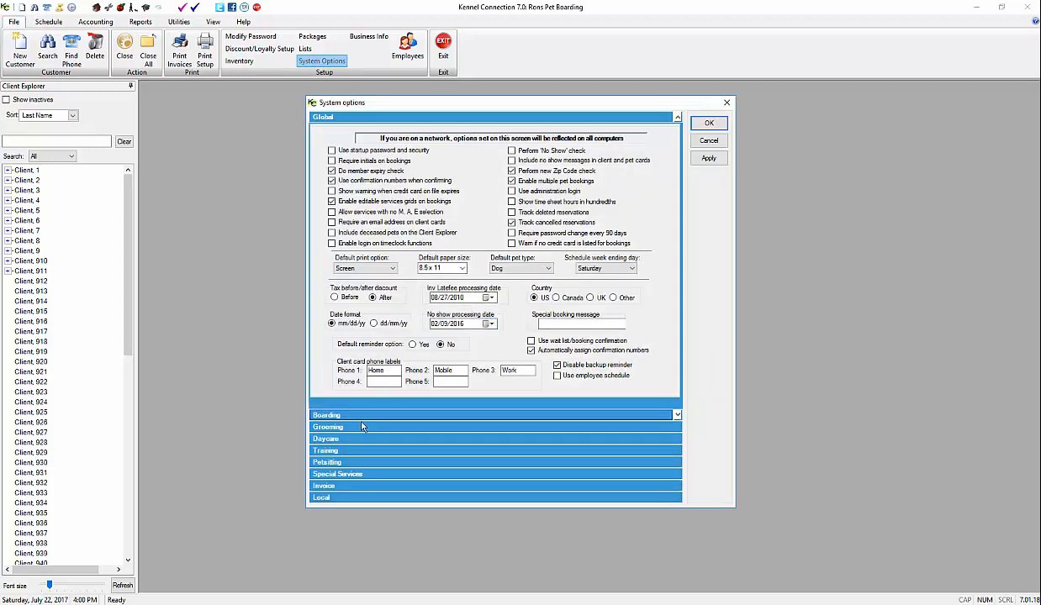
pyautogui.click(329, 487)
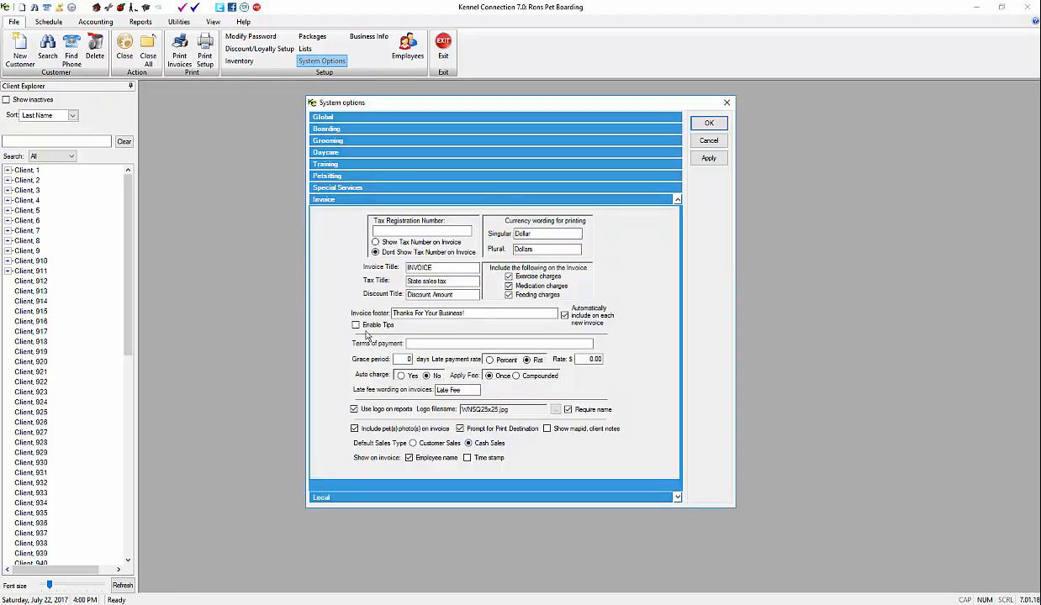
pyautogui.click(709, 125)
# - Create a new cash sale invoice for one B-Item with the first employee in the list
pyautogui.click(95, 21)
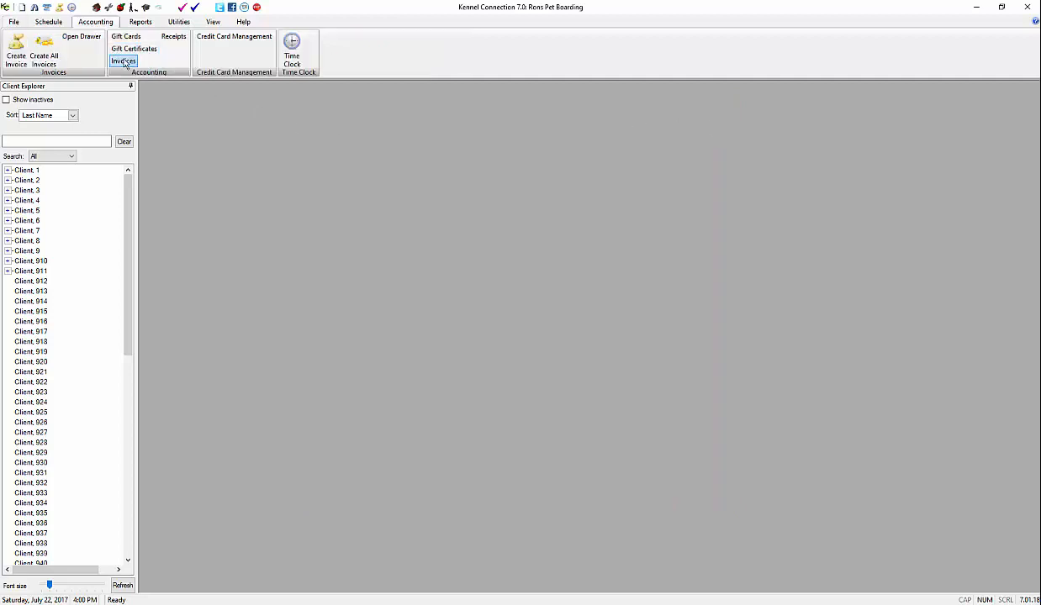
pyautogui.click(123, 60)
pyautogui.click(411, 354)
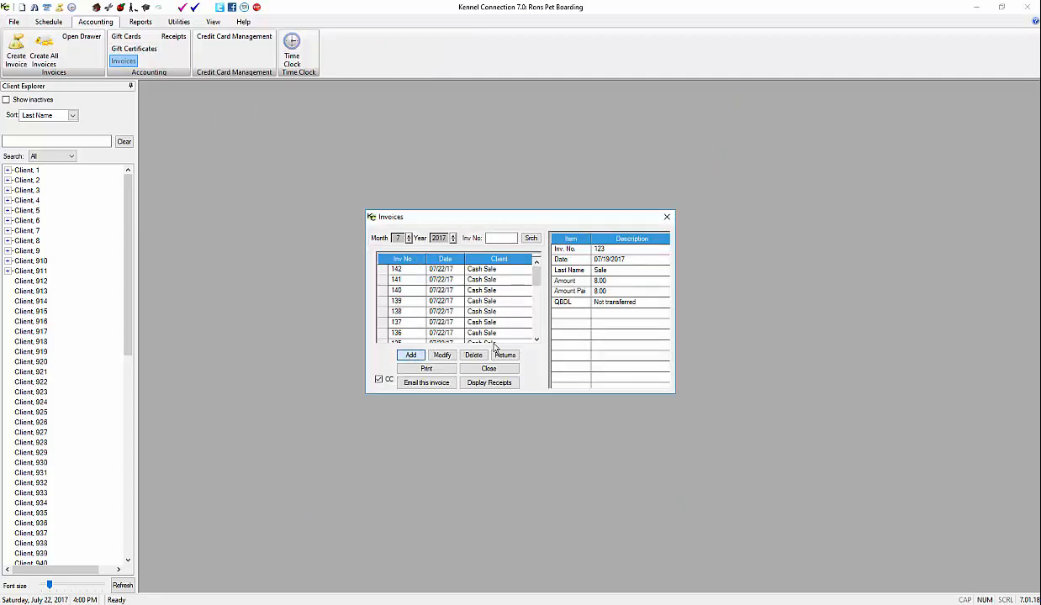
pyautogui.click(445, 274)
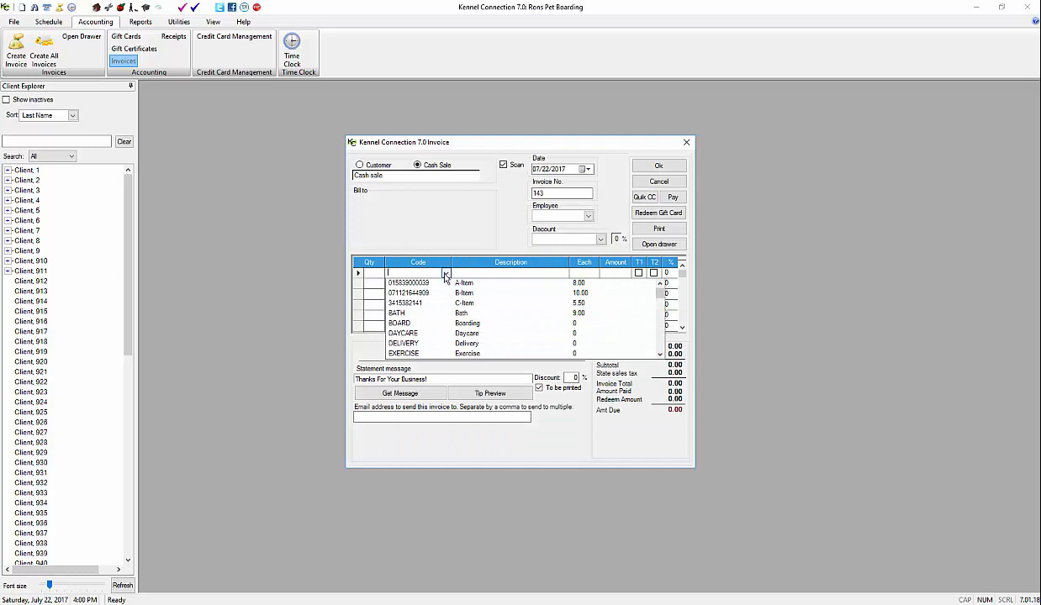
pyautogui.click(429, 291)
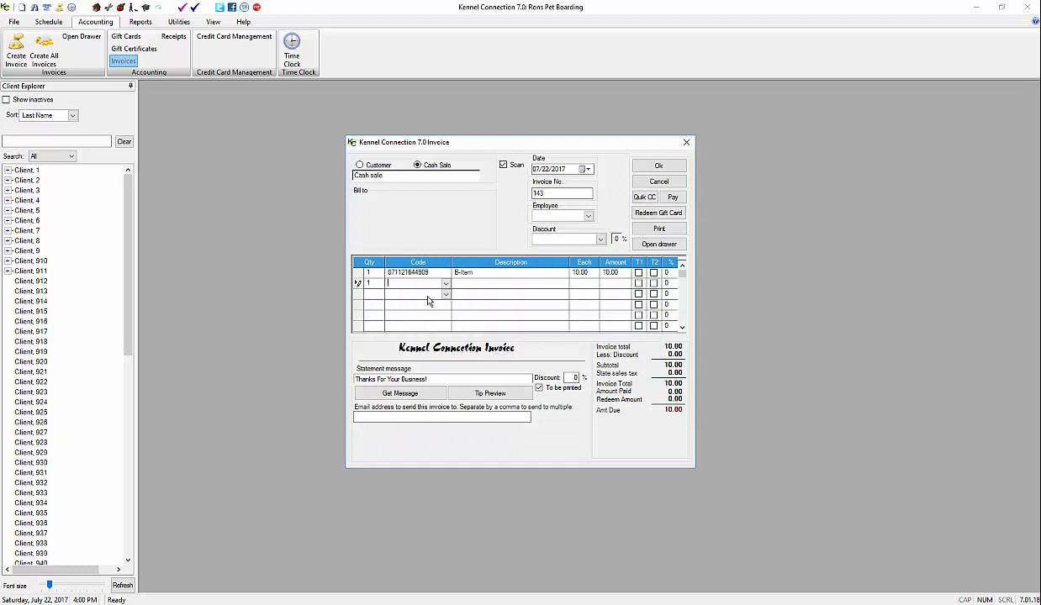
pyautogui.click(588, 216)
pyautogui.click(556, 225)
# - Start a payment for the full 10.00 of the B-Item invoice with Amex as the payment method
pyautogui.click(673, 197)
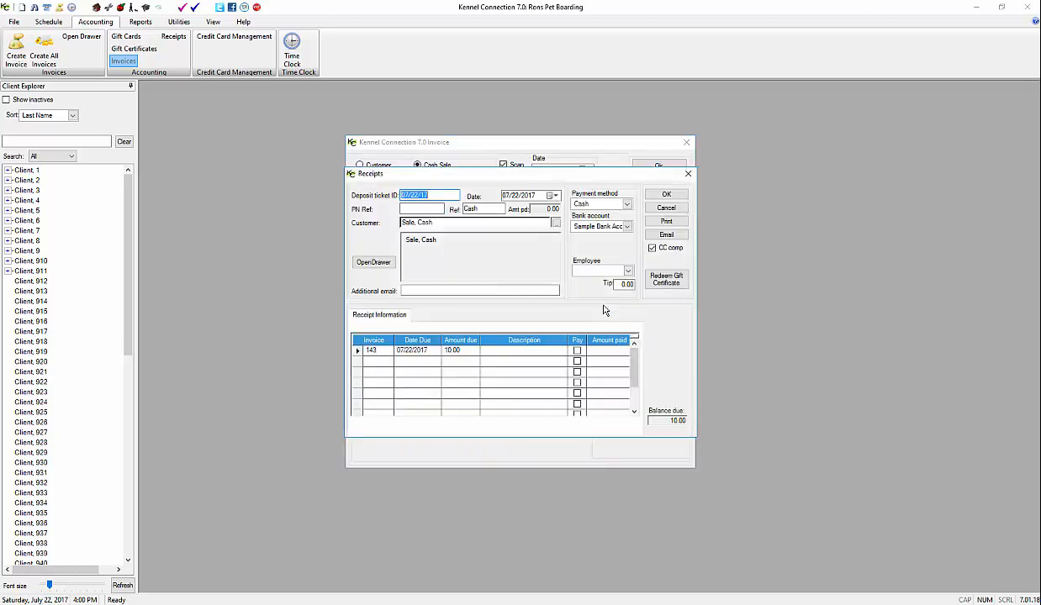
pyautogui.click(576, 350)
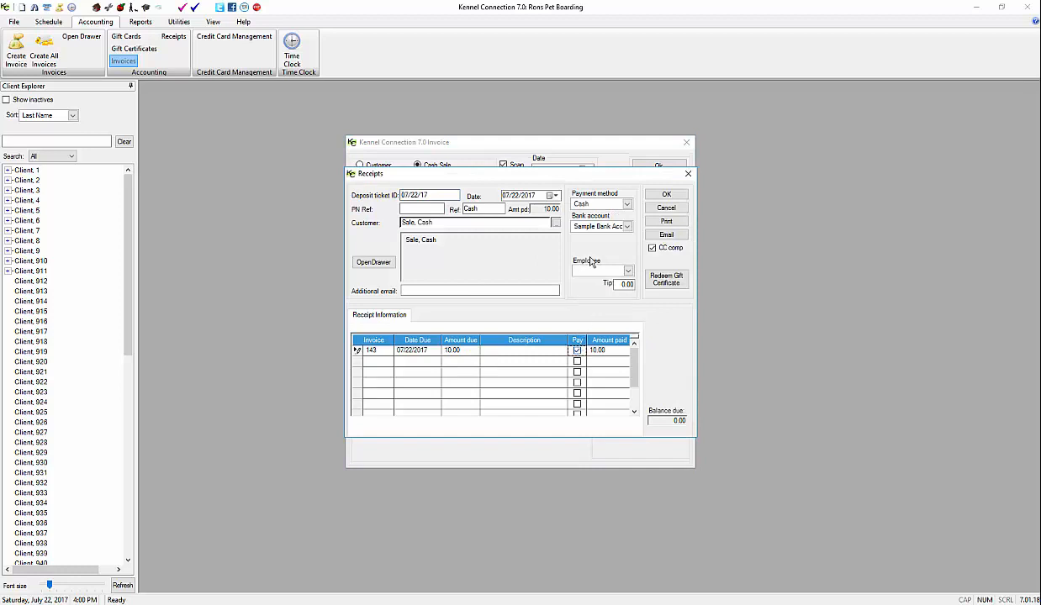
pyautogui.click(609, 204)
pyautogui.click(601, 220)
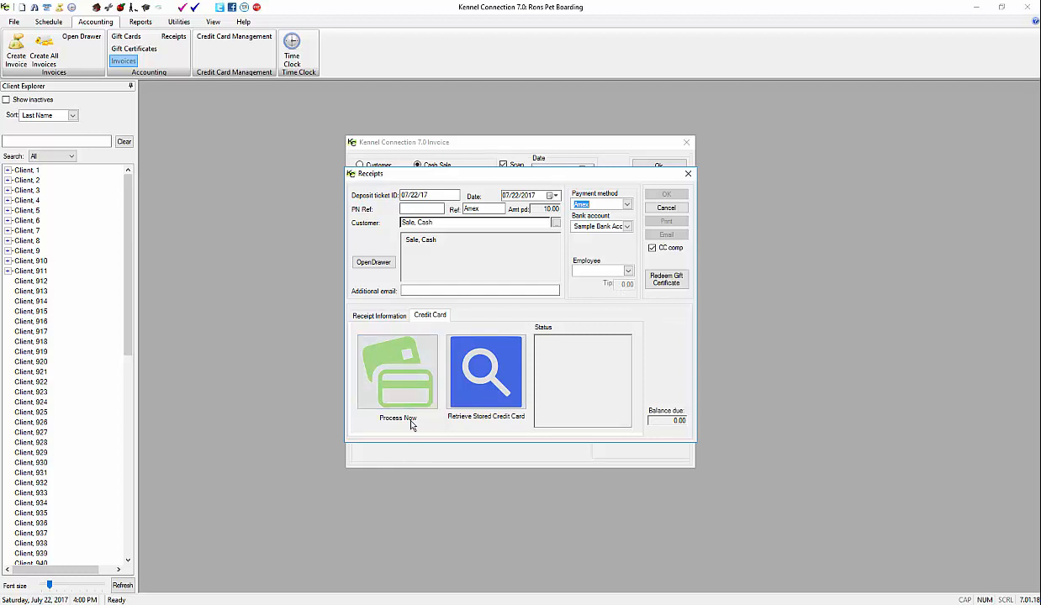
# - Process the B-Item sale authorization securely with the credit card number and expiration date, and output the receipt
pyautogui.click(407, 392)
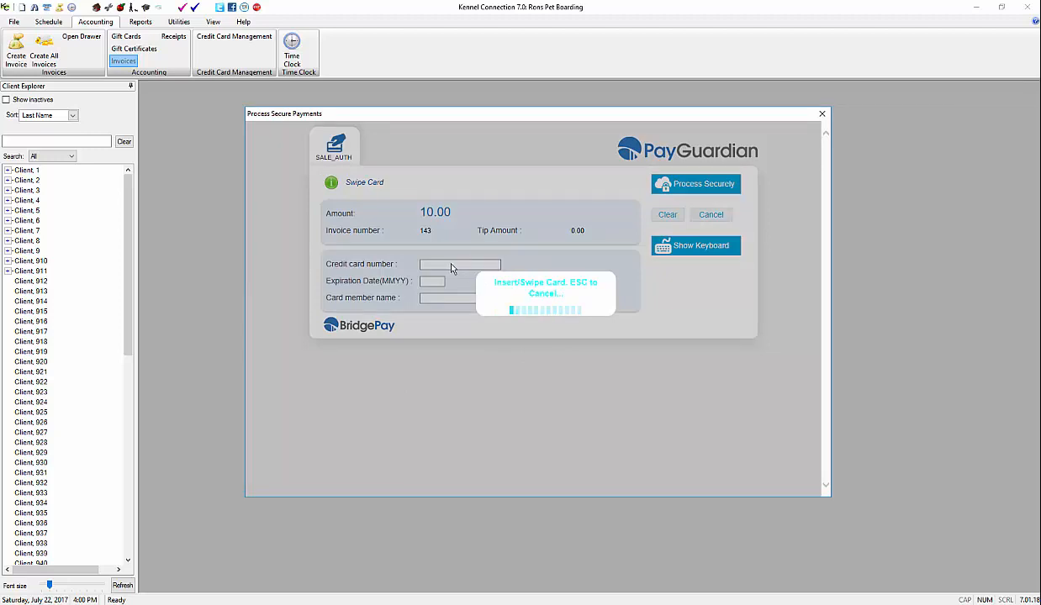
pyautogui.press('Escape')
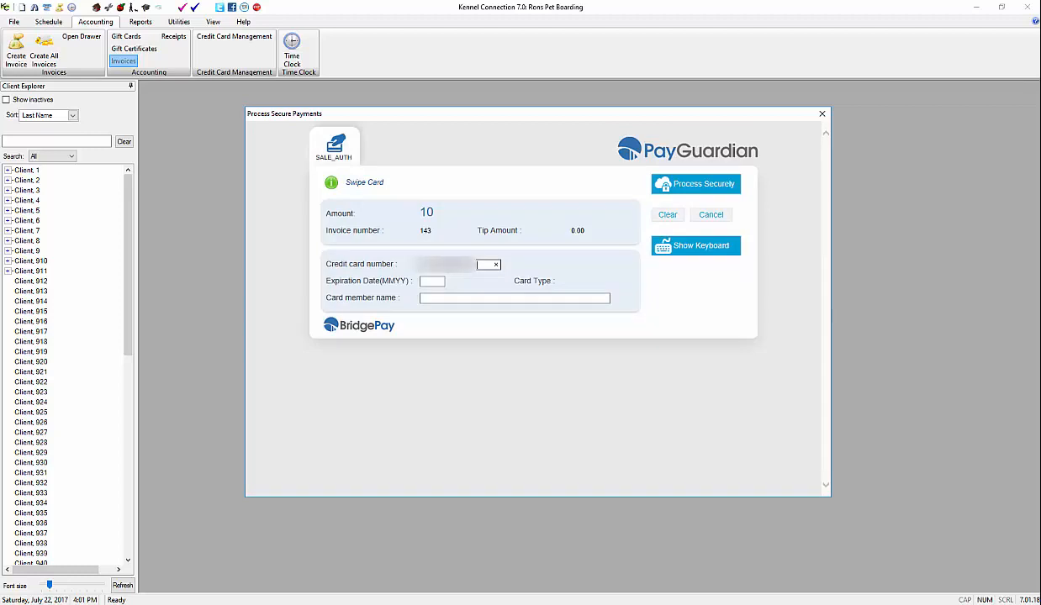
pyautogui.press('Tab')
pyautogui.write('0')
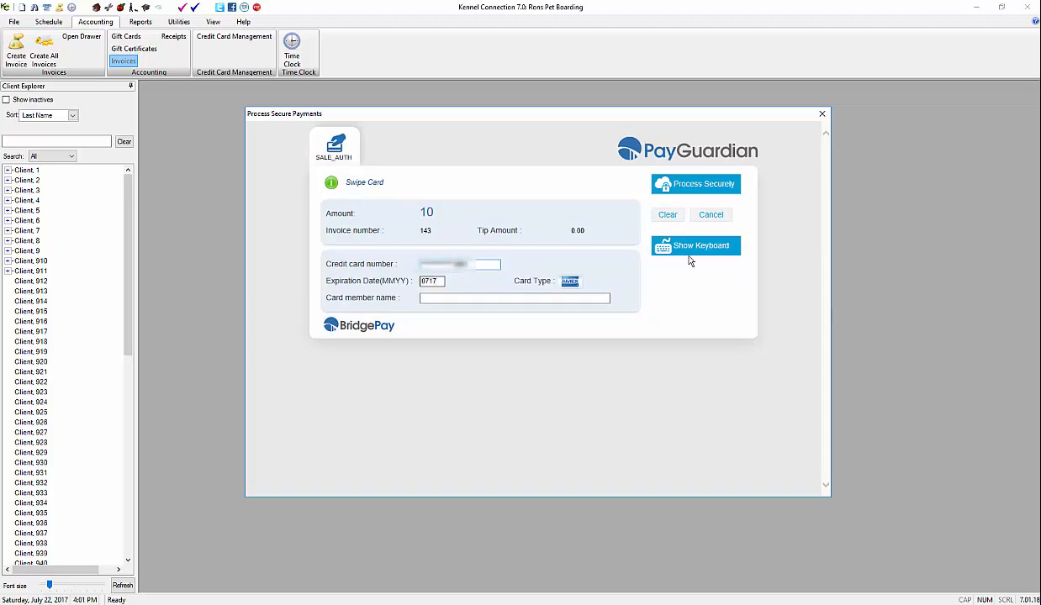
pyautogui.click(689, 187)
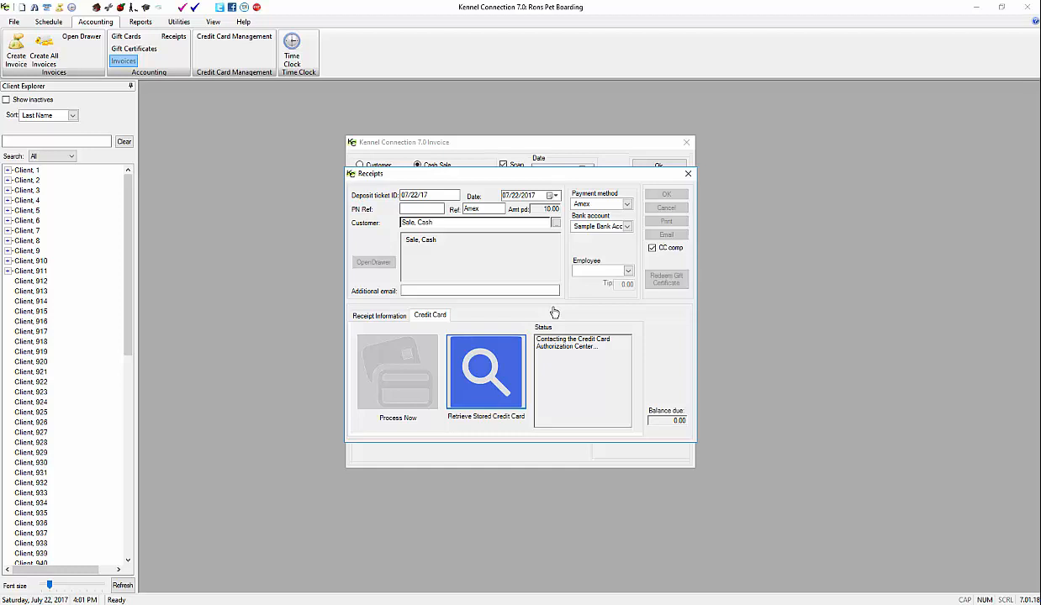
pyautogui.click(566, 286)
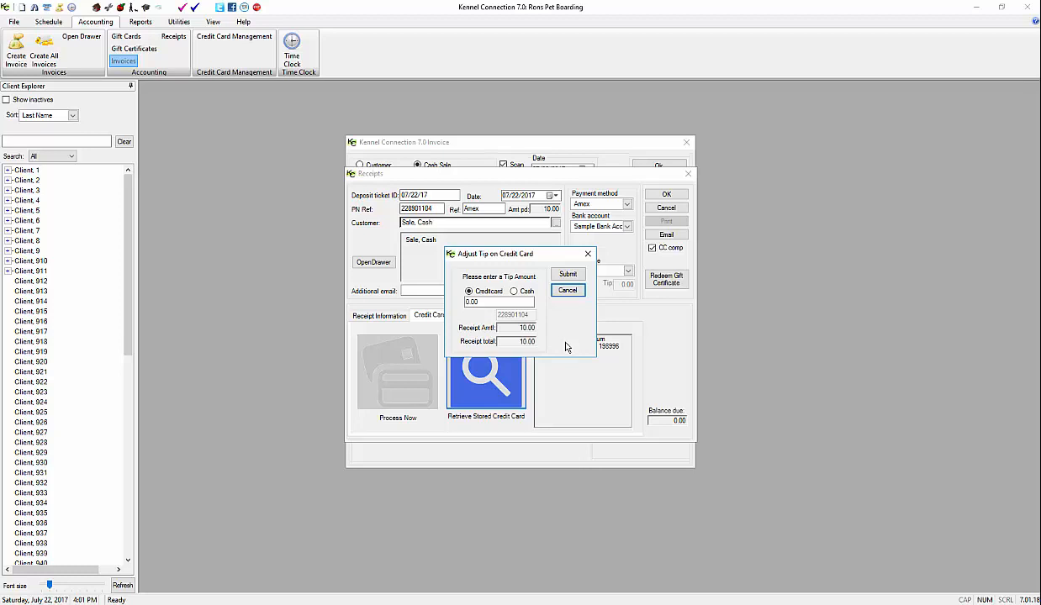
# - Cancel the credit card tip adjustment, dismiss the payment receipt, then save the receipt and the B-Item invoice and close the invoices window
pyautogui.click(569, 292)
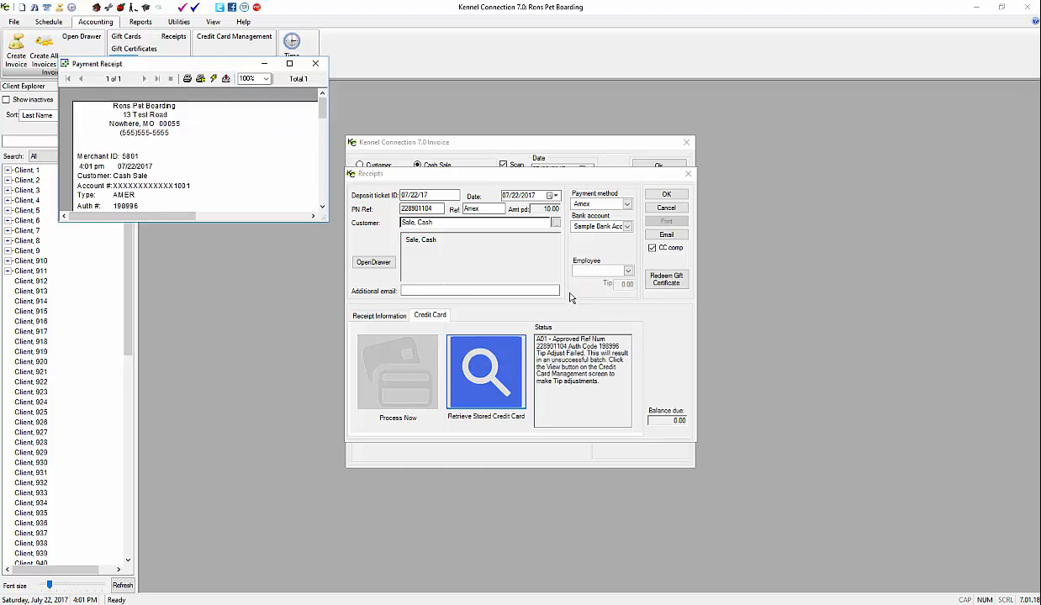
pyautogui.click(319, 65)
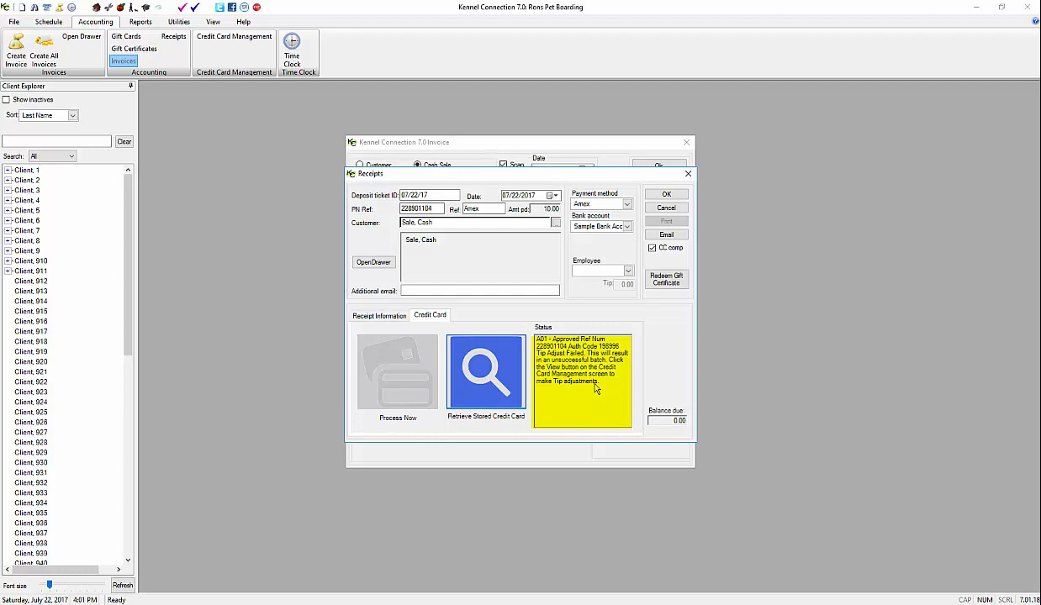
pyautogui.click(667, 194)
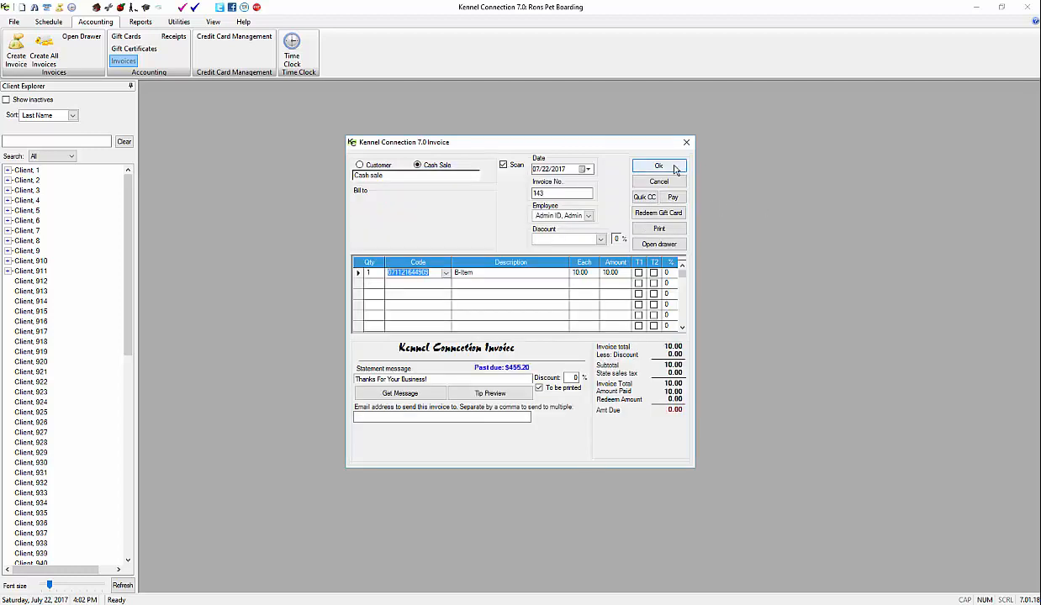
pyautogui.click(658, 166)
pyautogui.click(667, 217)
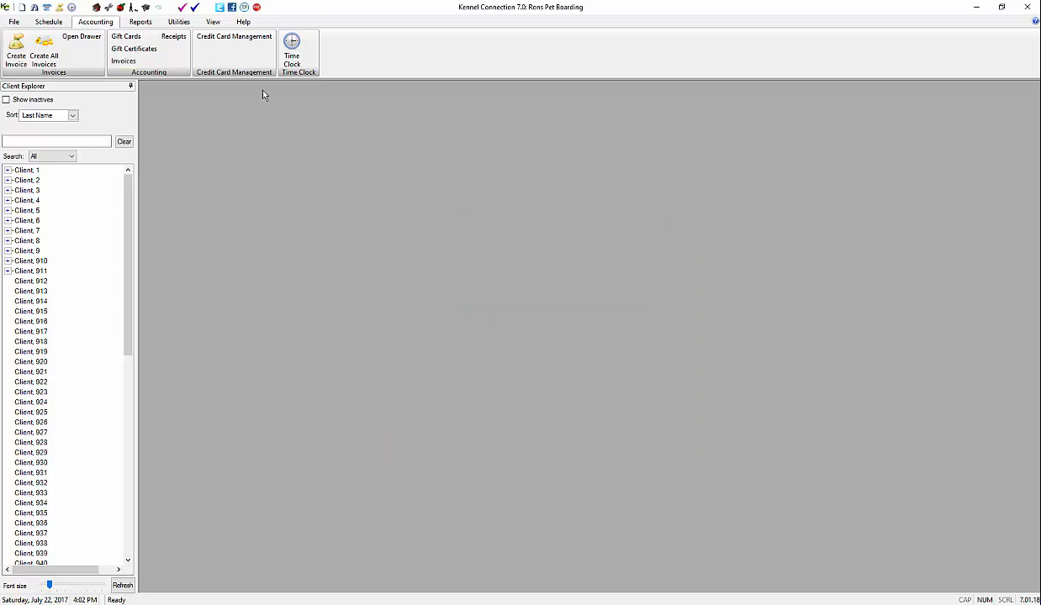
# - View the current batch's transactions in Credit Card Management and select the 10.00 SaleAuth transaction from 07/22/2017 4:01 PM
pyautogui.click(216, 42)
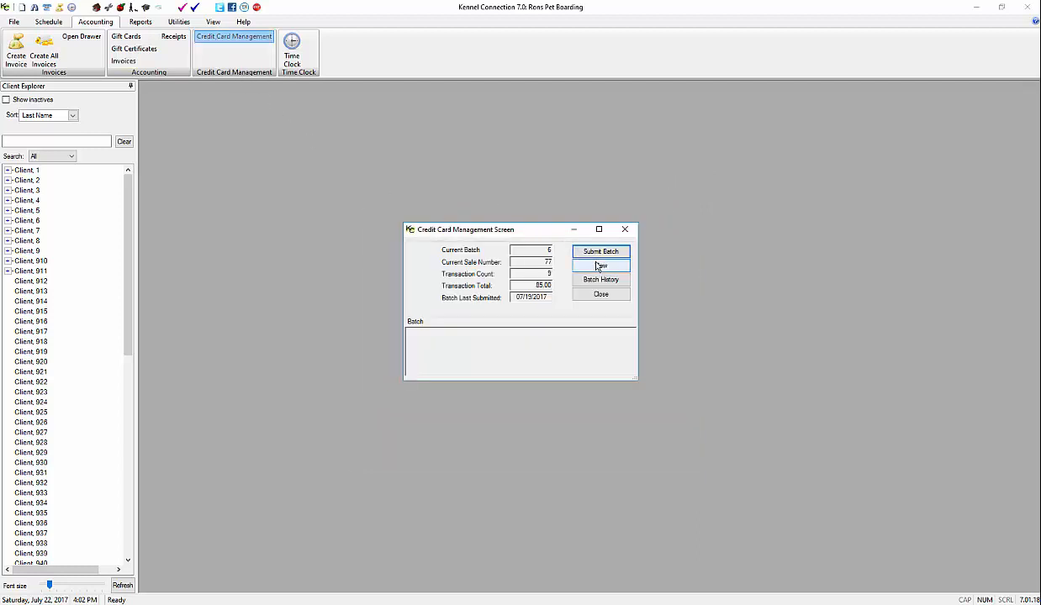
pyautogui.click(598, 267)
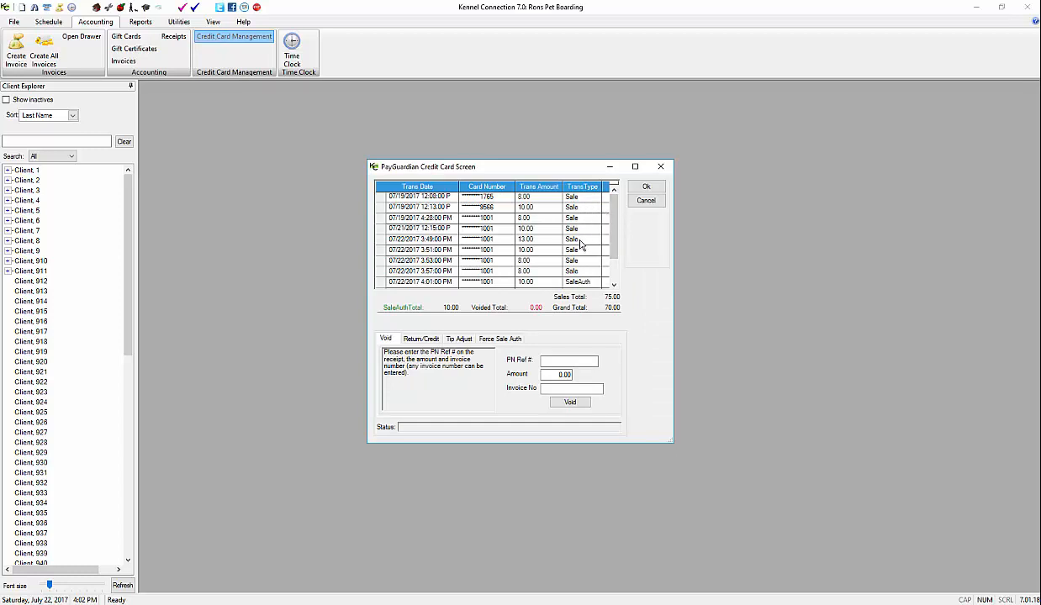
pyautogui.moveTo(615, 251); pyautogui.dragTo(614, 260)
pyautogui.click(571, 273)
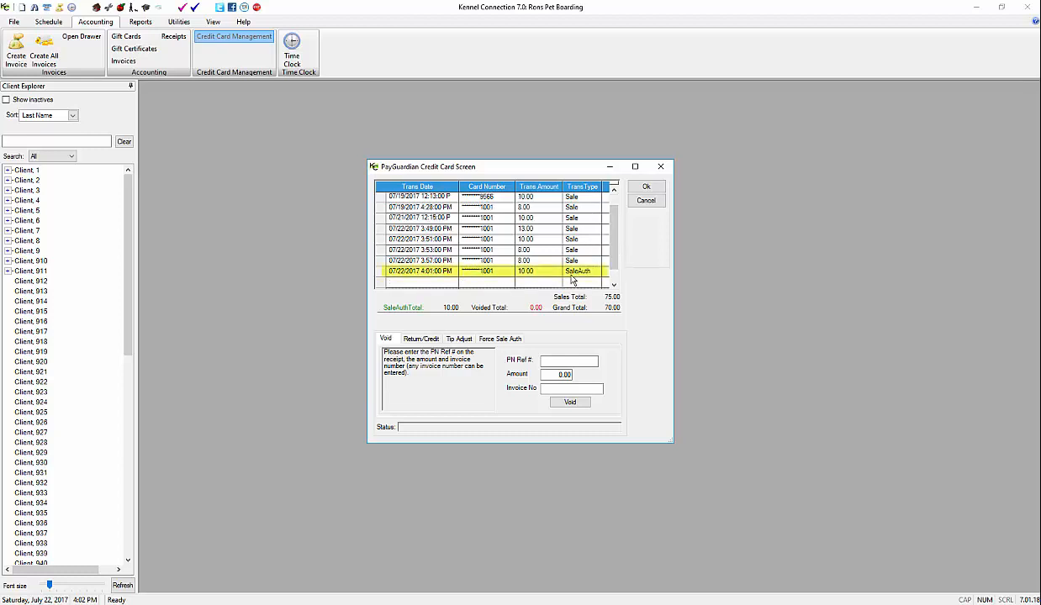
pyautogui.click(572, 278)
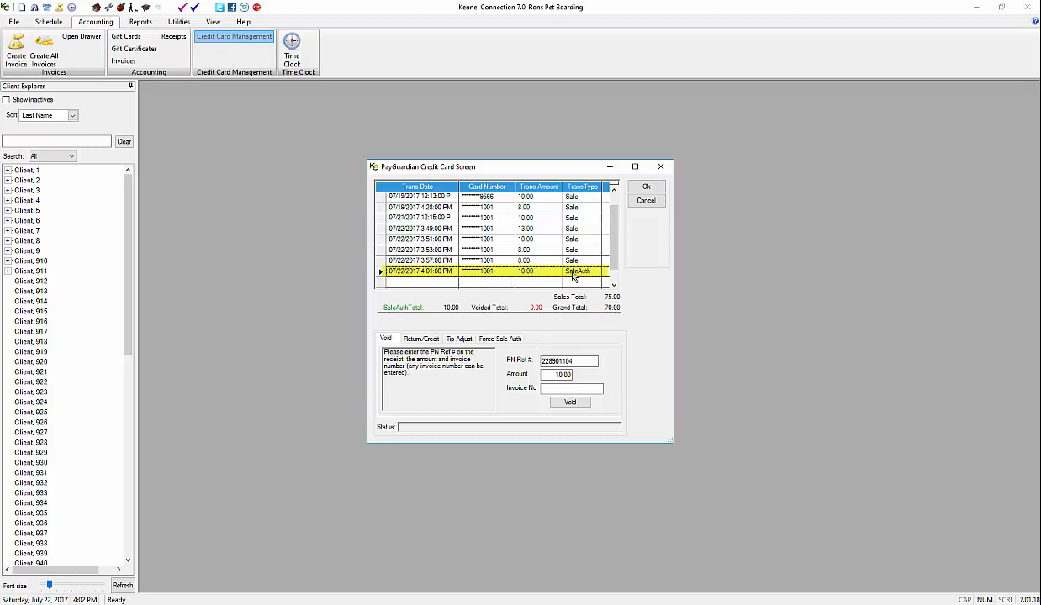
# - Force the sale authorization for the selected 10.00 SaleAuth transaction, process the capture securely and accept the payment response
pyautogui.click(498, 340)
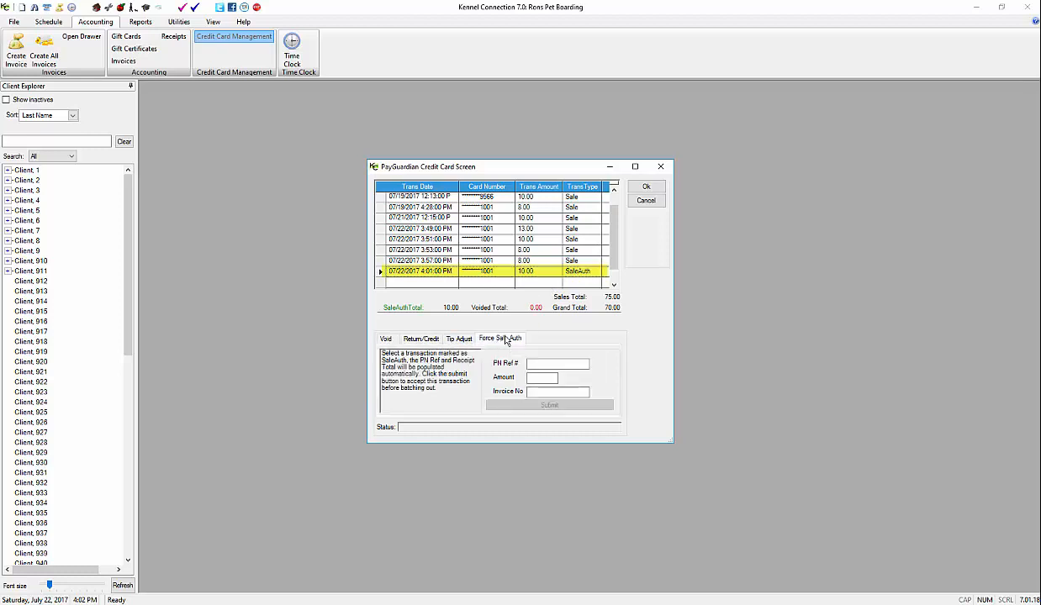
pyautogui.click(462, 272)
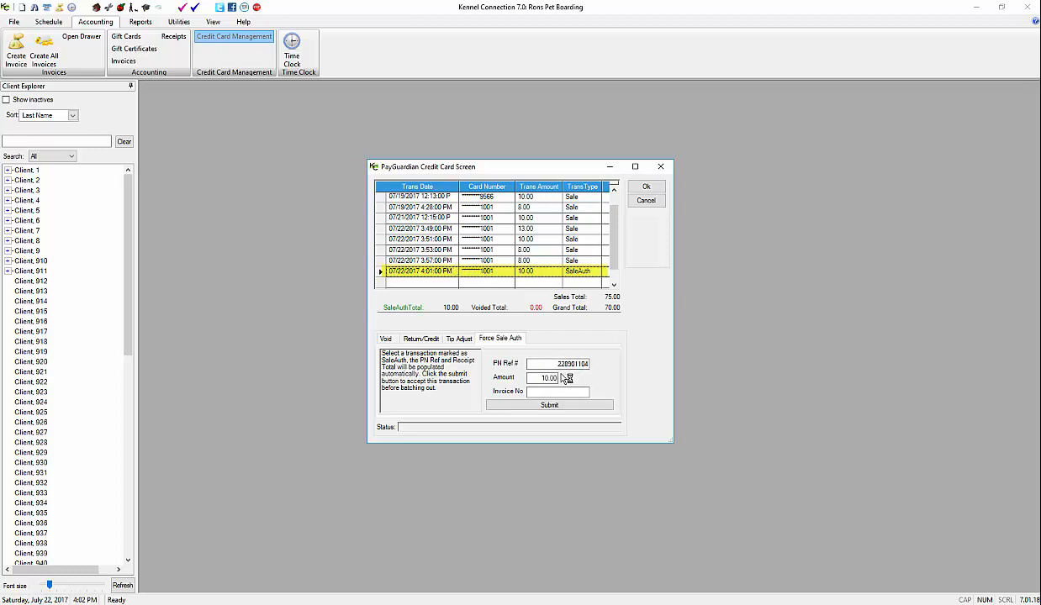
pyautogui.click(552, 406)
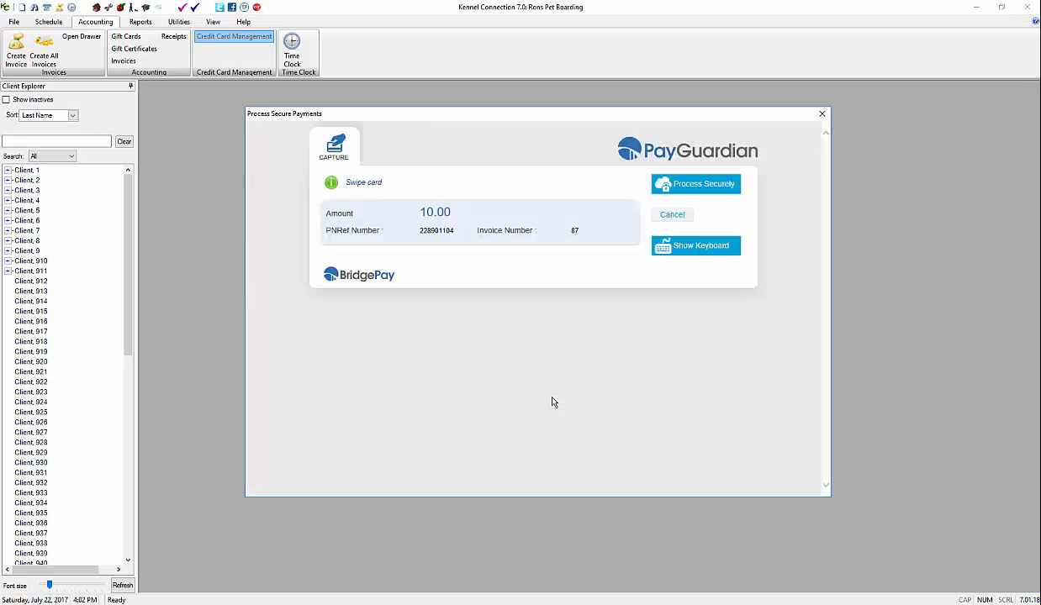
pyautogui.click(693, 185)
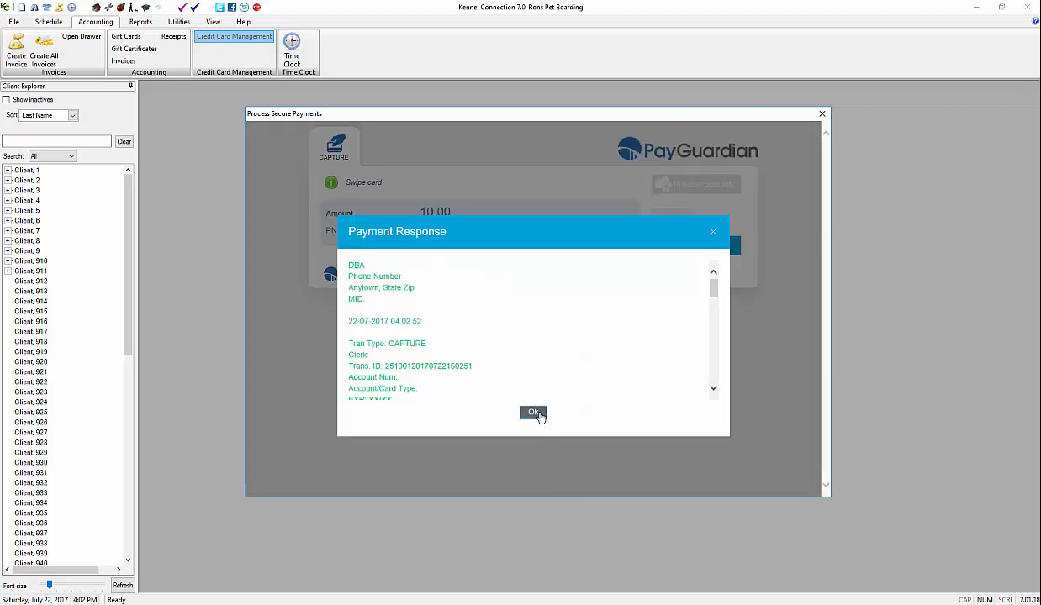
pyautogui.click(534, 413)
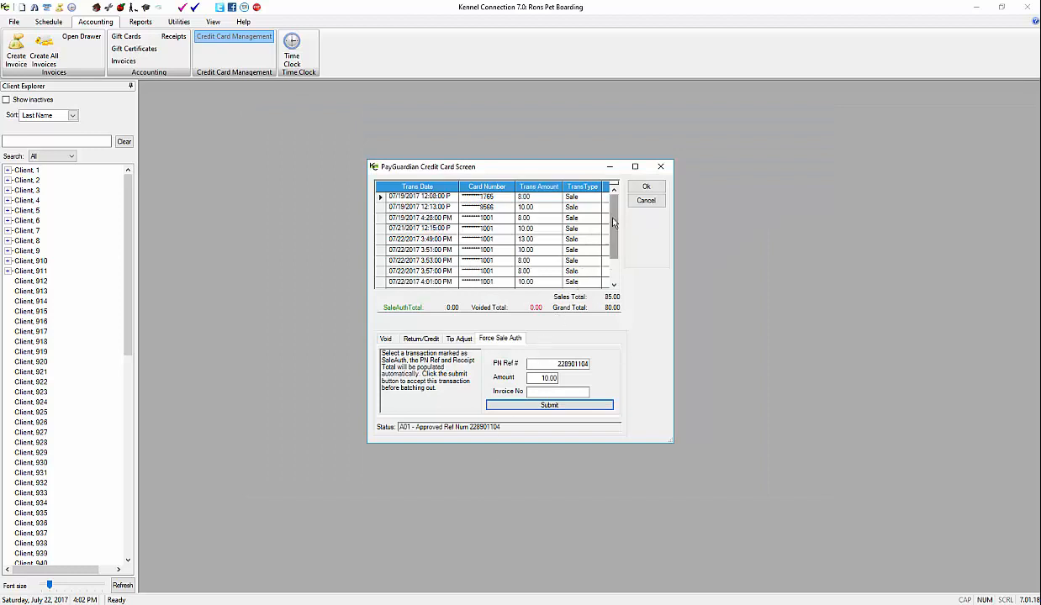
# - Check the transaction type of the 4:01 PM entry in the batch list, then close the credit card management screens
pyautogui.scroll(-1, 603, 243)
pyautogui.moveTo(611, 228); pyautogui.dragTo(611, 219)
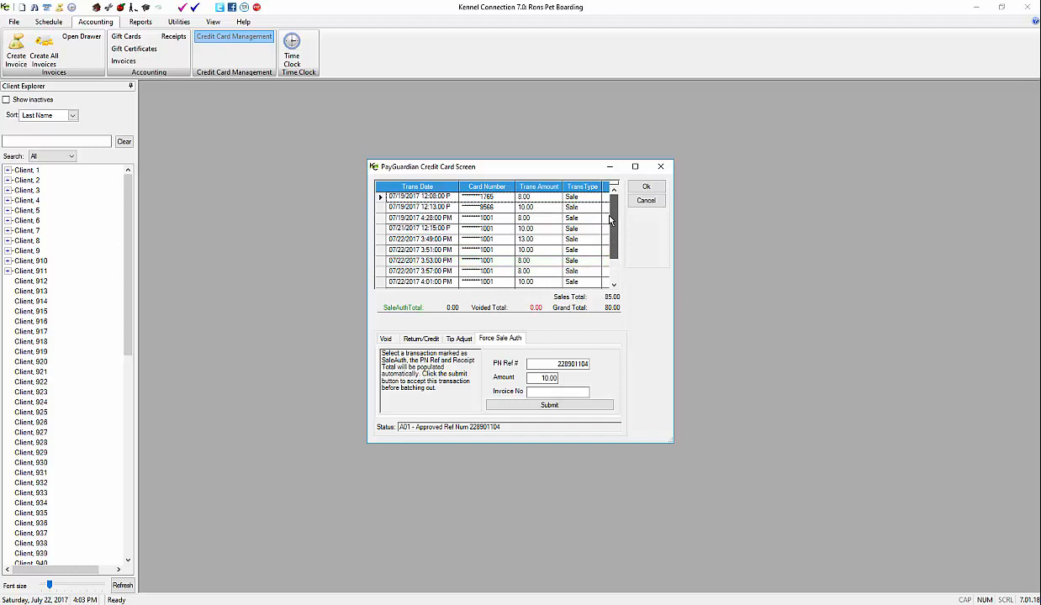
pyautogui.click(611, 219)
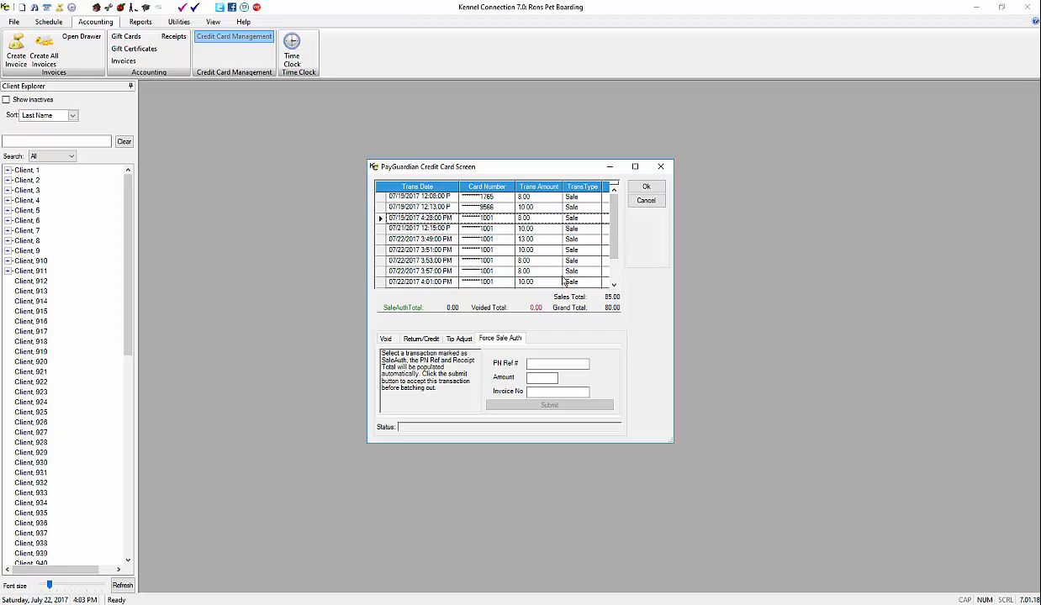
pyautogui.click(648, 187)
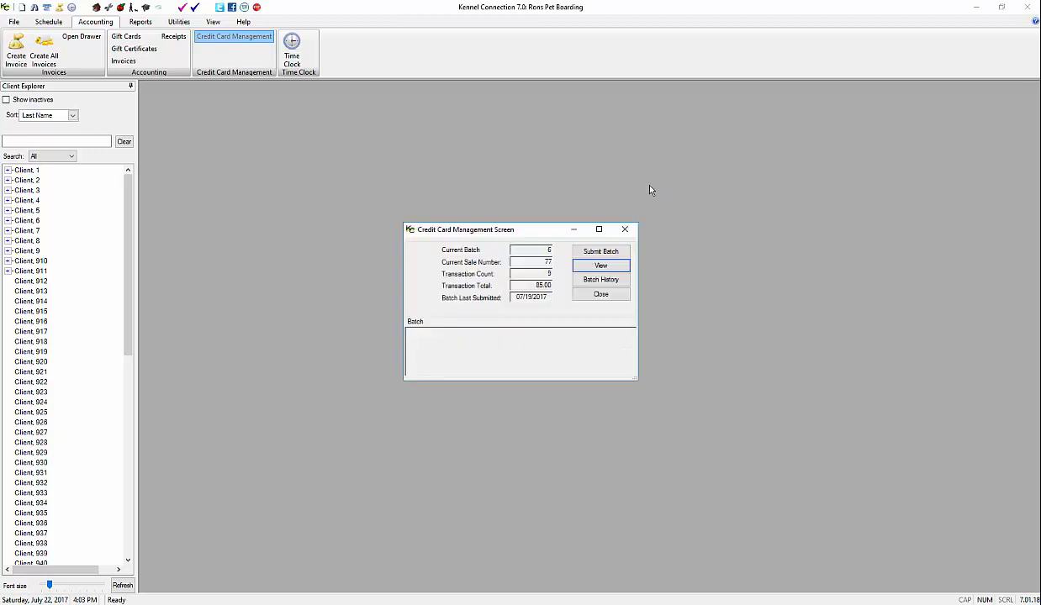
pyautogui.click(610, 300)
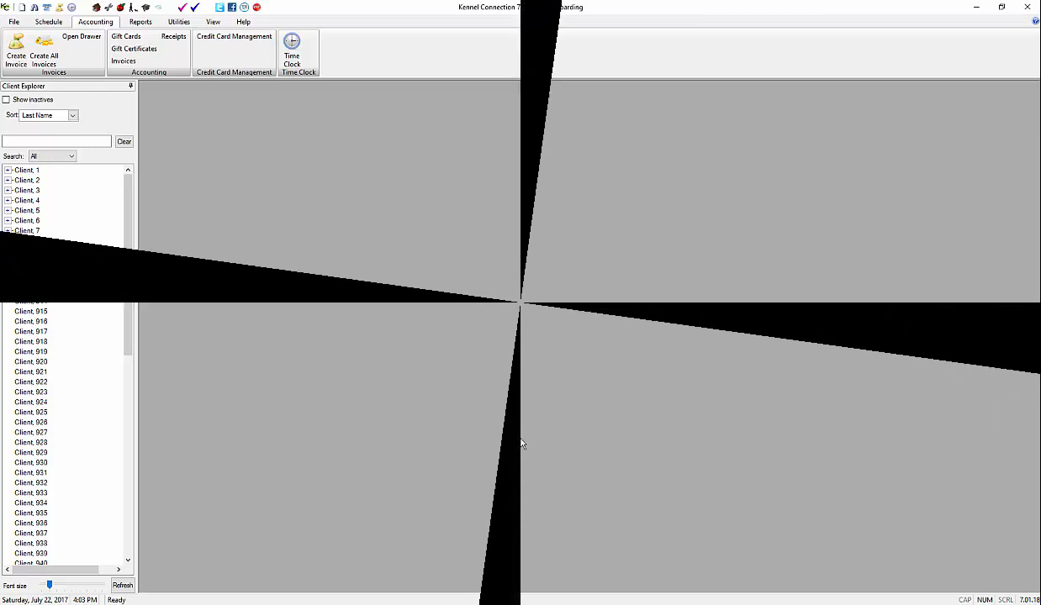